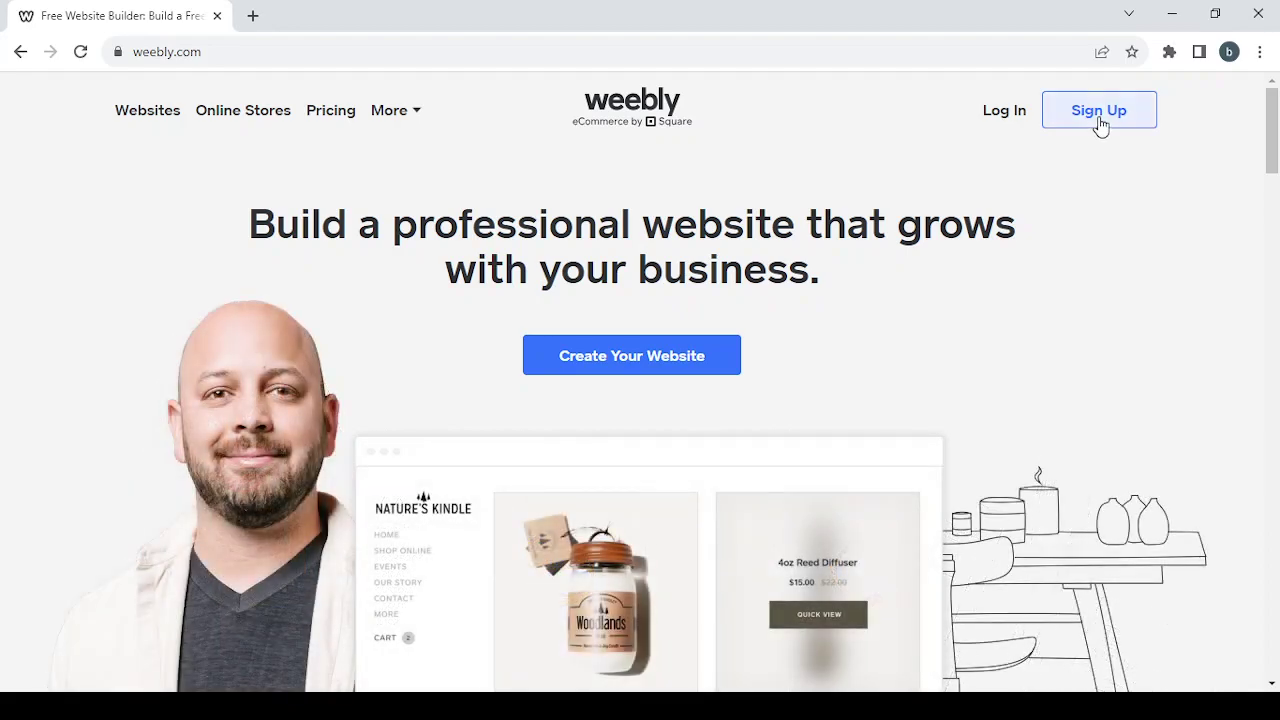
Step: Sign in to Weebly through the Square login using the saved account email and password
left_click(1004, 111)
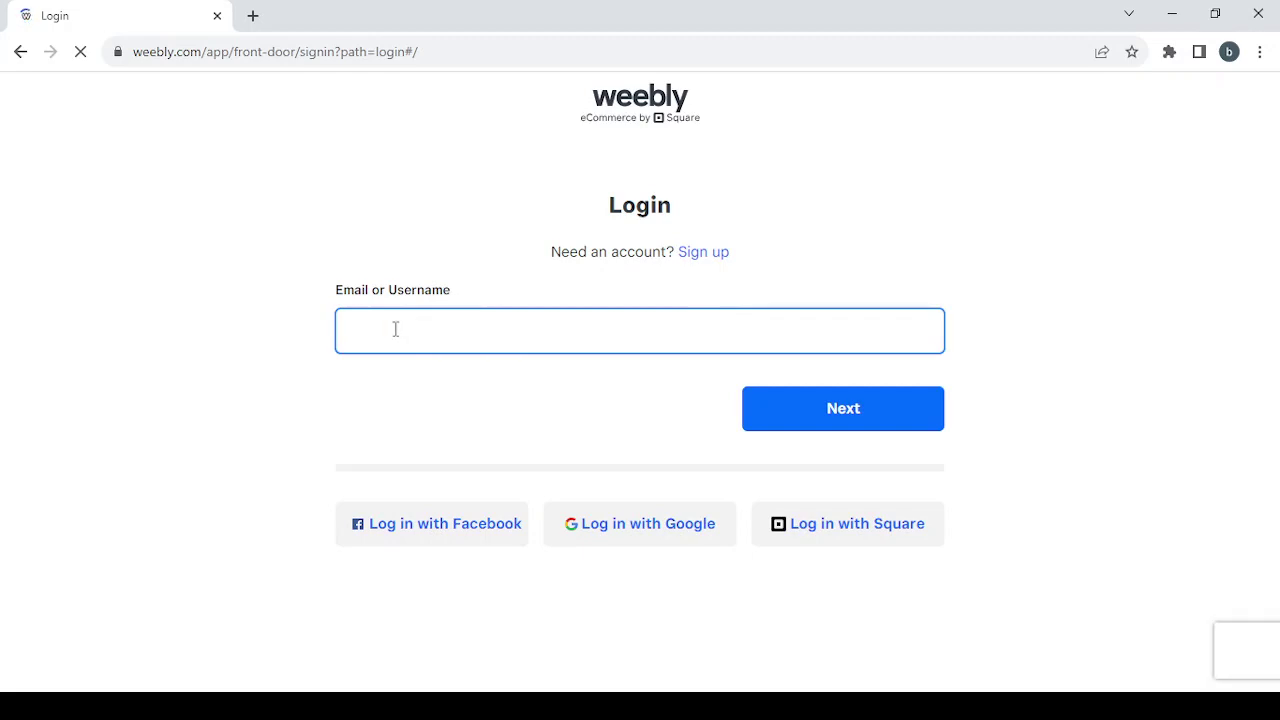
type("b")
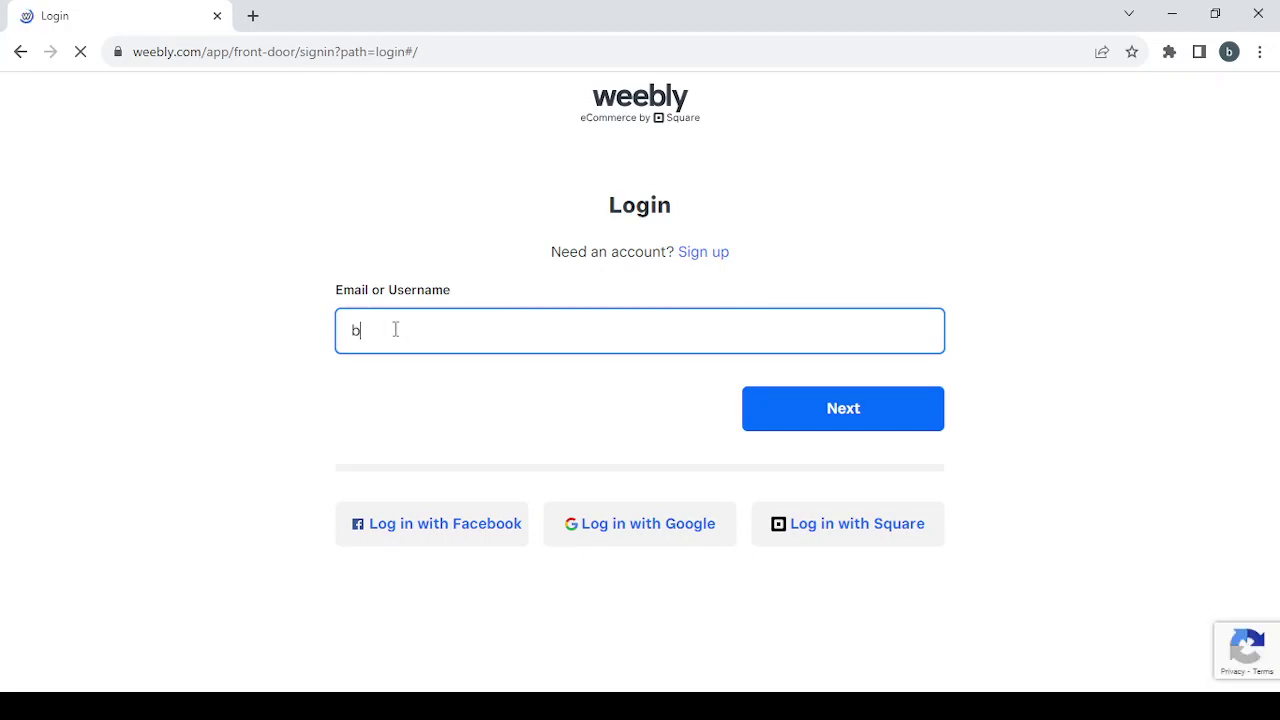
type("o")
left_click(489, 380)
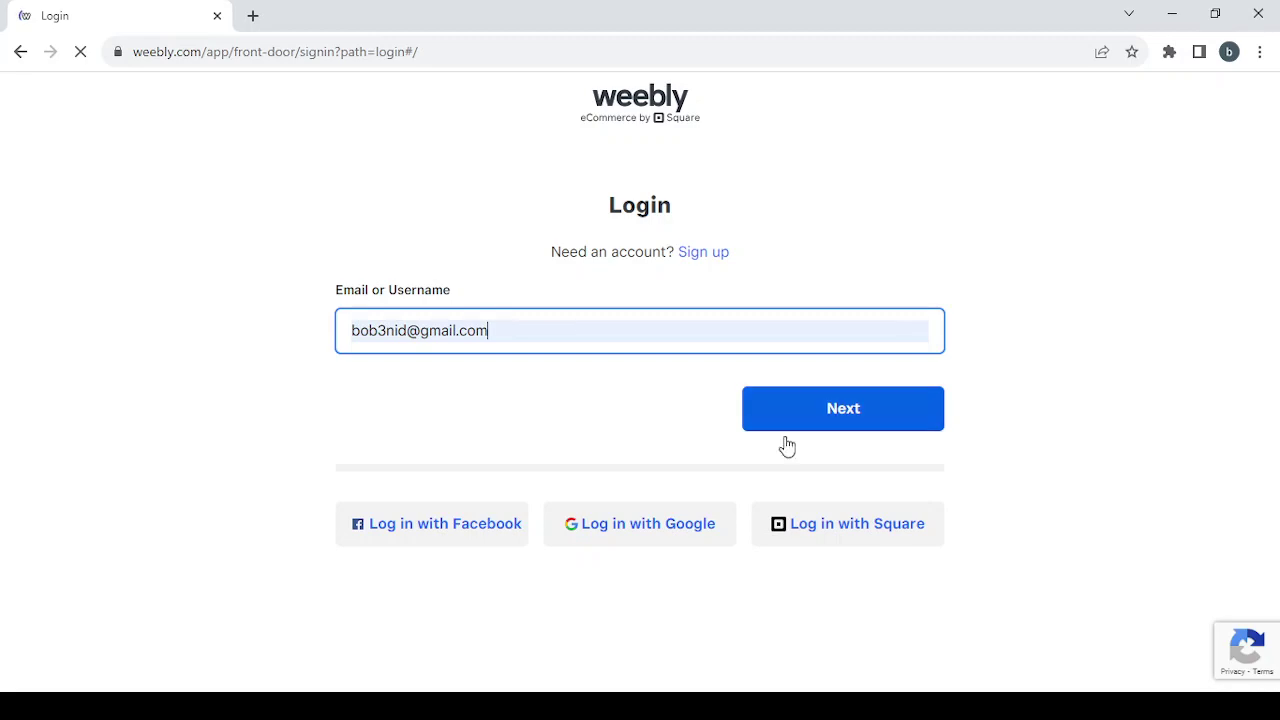
left_click(837, 402)
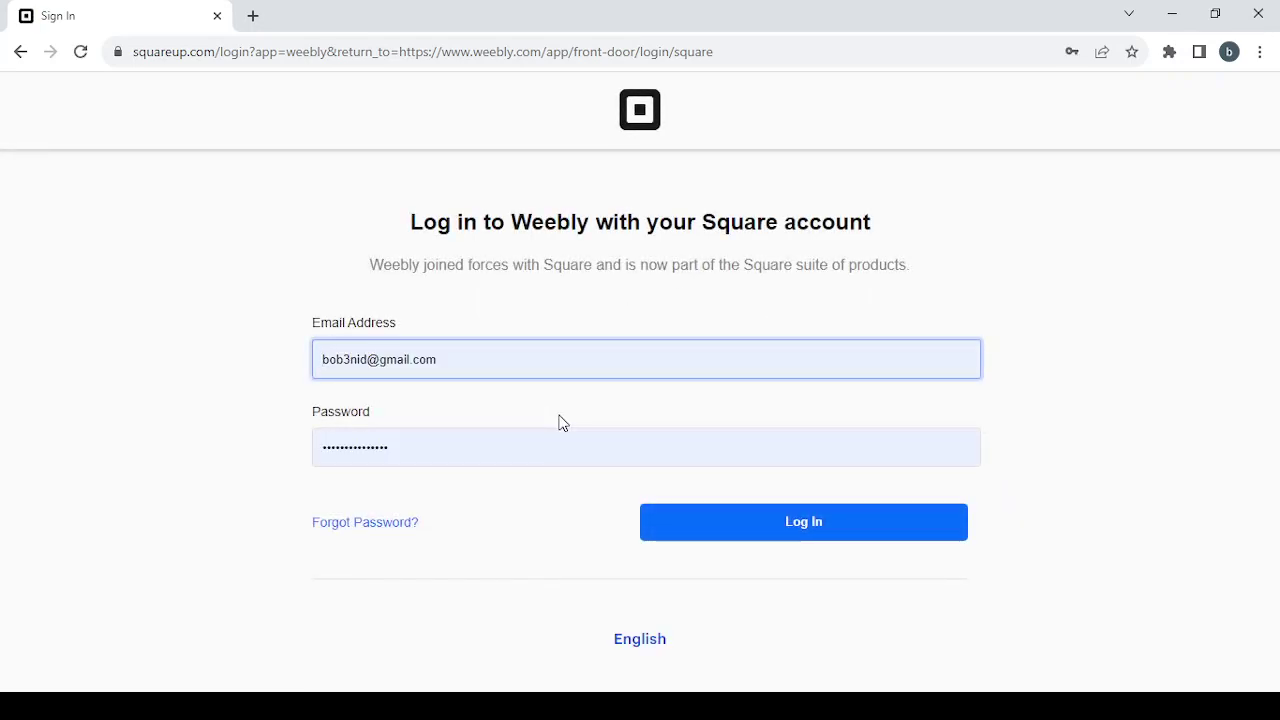
left_click(763, 530)
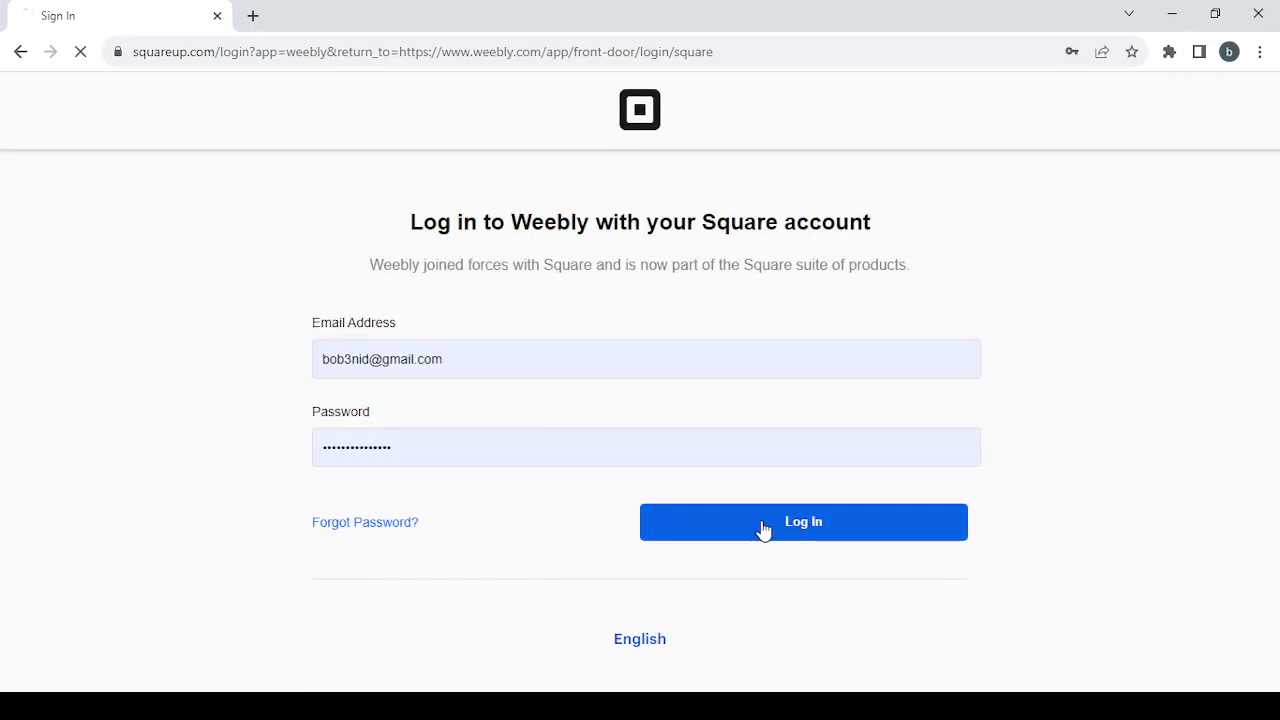
Step: Name the store 'shopping' and answer 'No, I'm not selling yet'
left_click(720, 258)
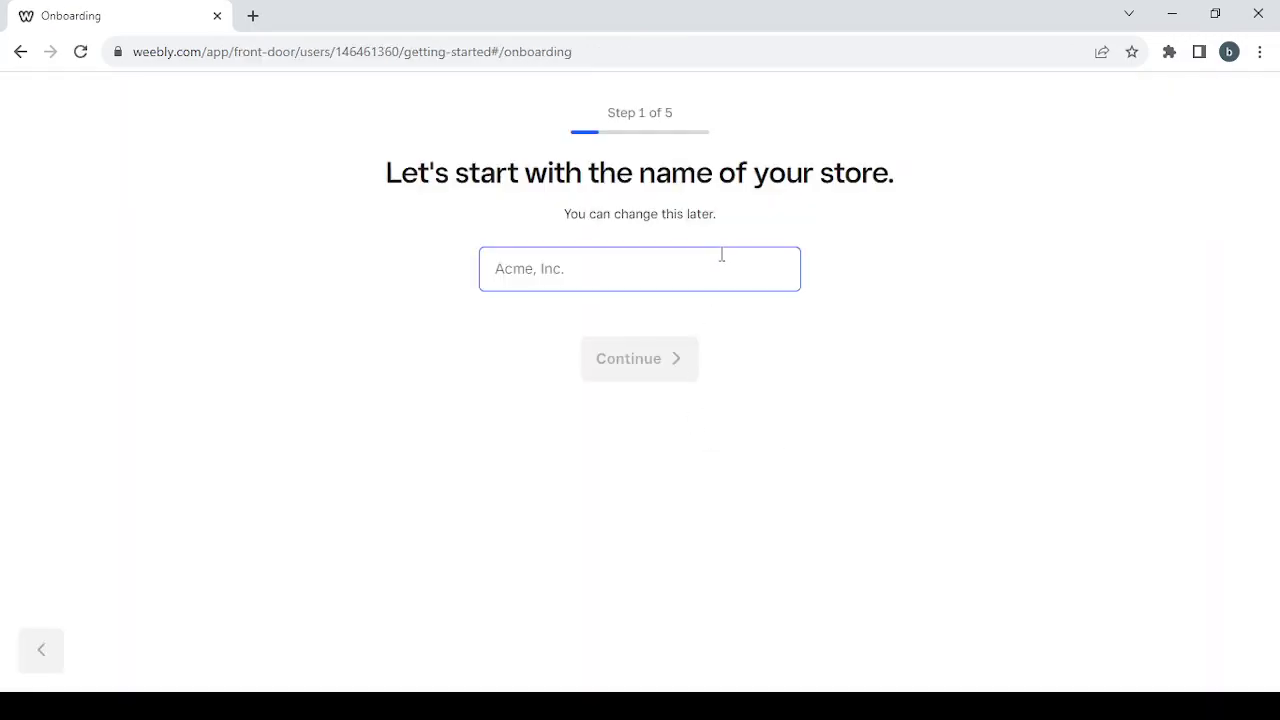
left_click(720, 266)
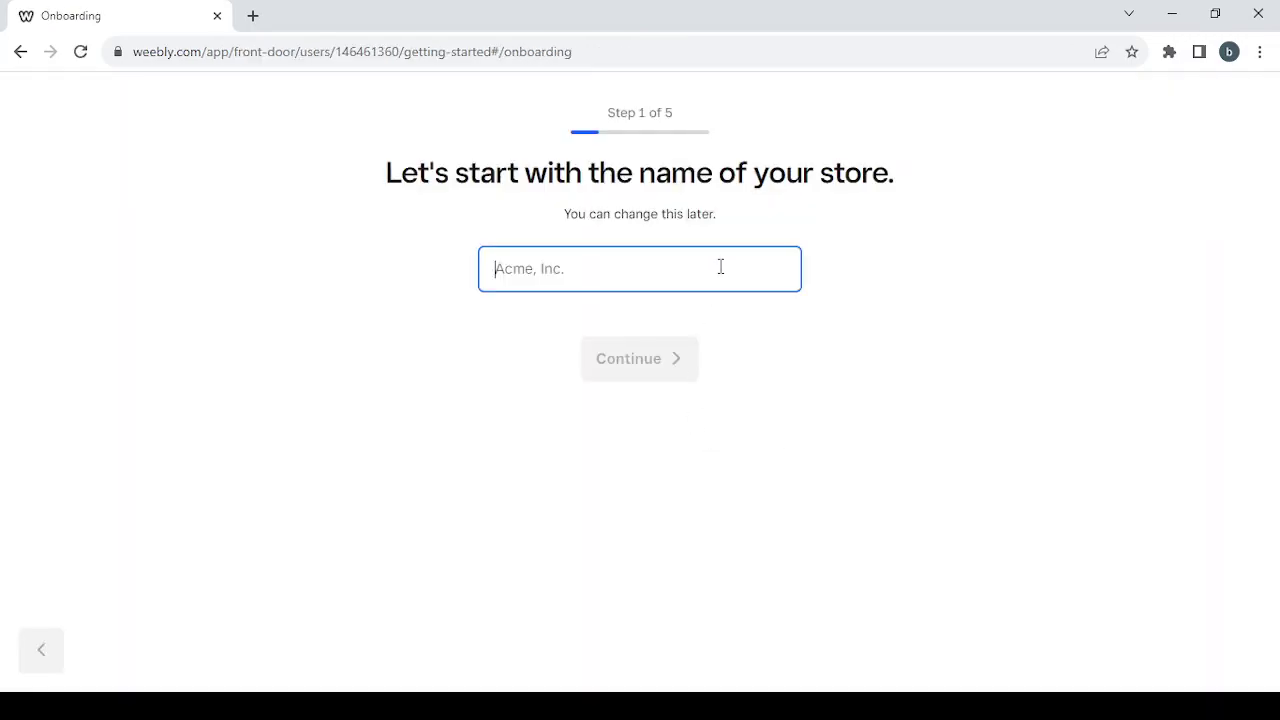
type("sho")
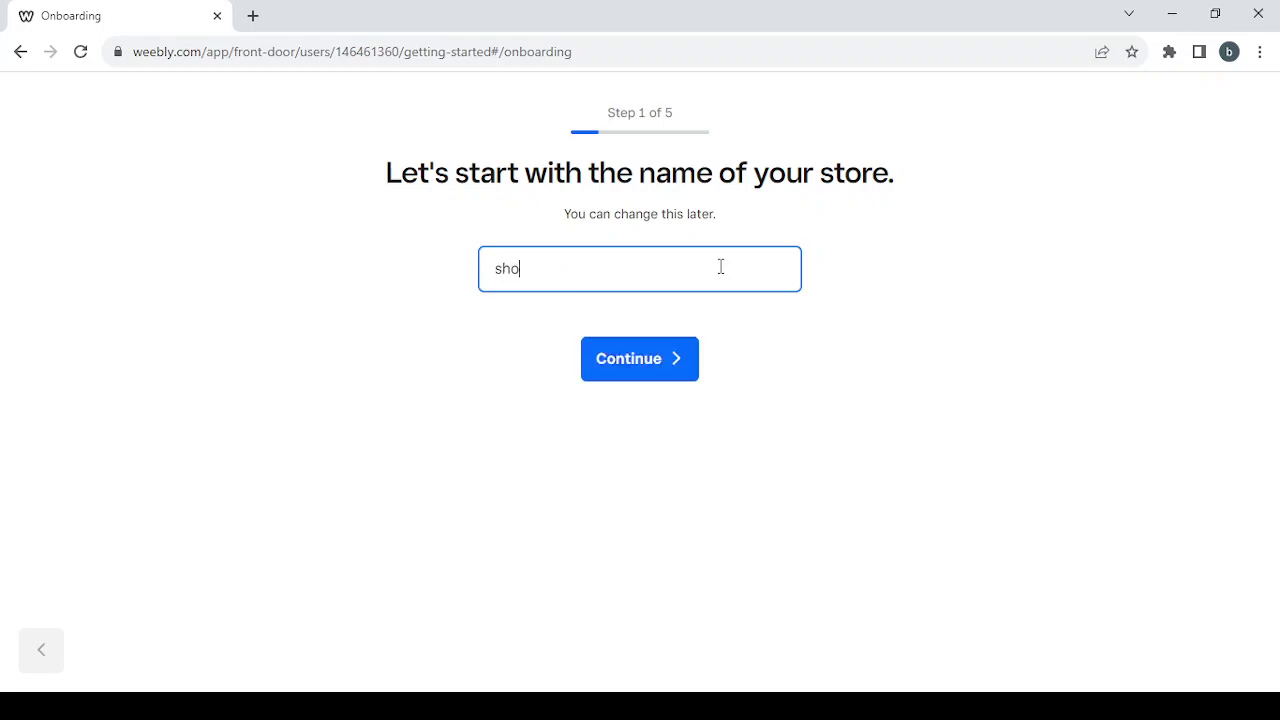
type("pping")
left_click(645, 368)
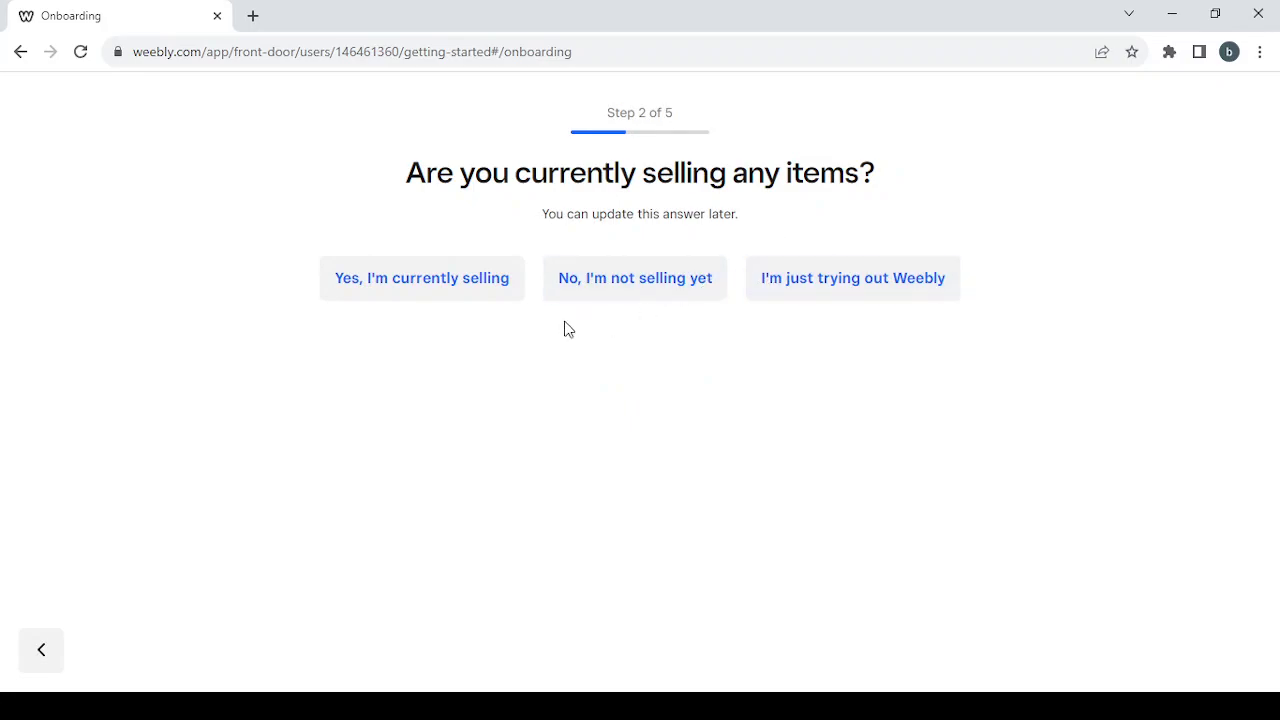
left_click(604, 306)
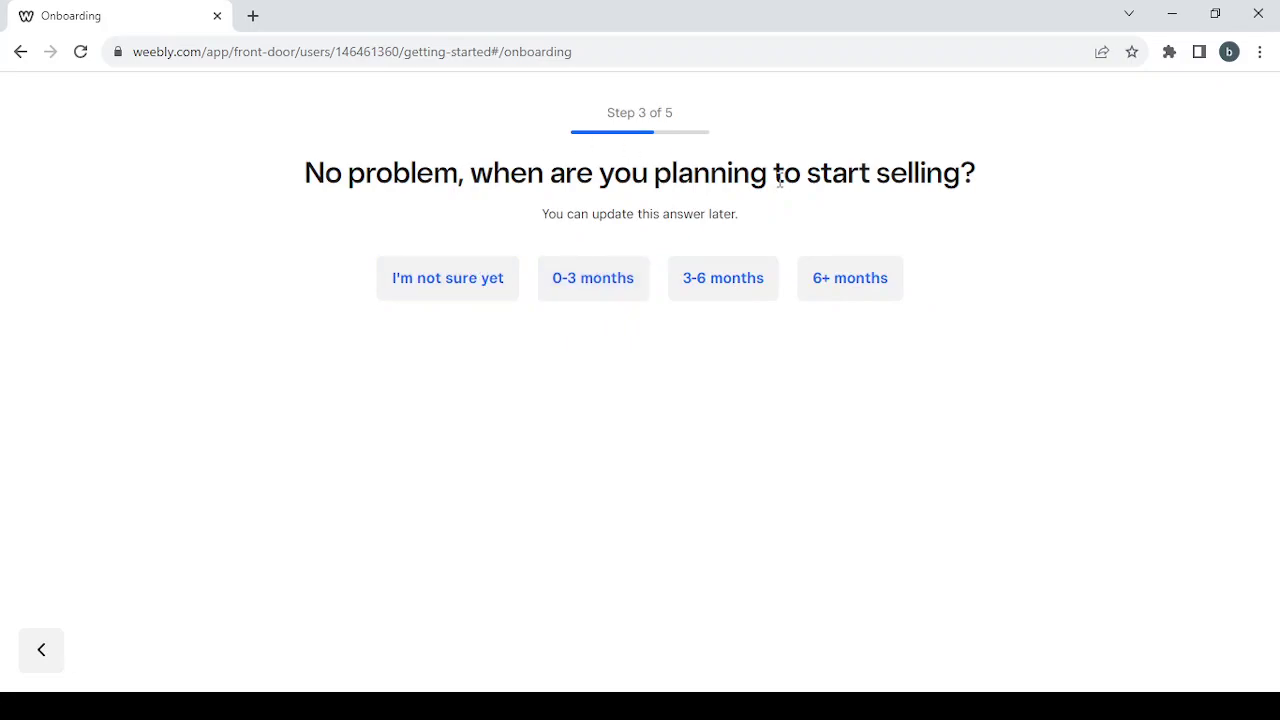
Step: Answer 'I'm not sure yet' for when selling will start
left_click(454, 292)
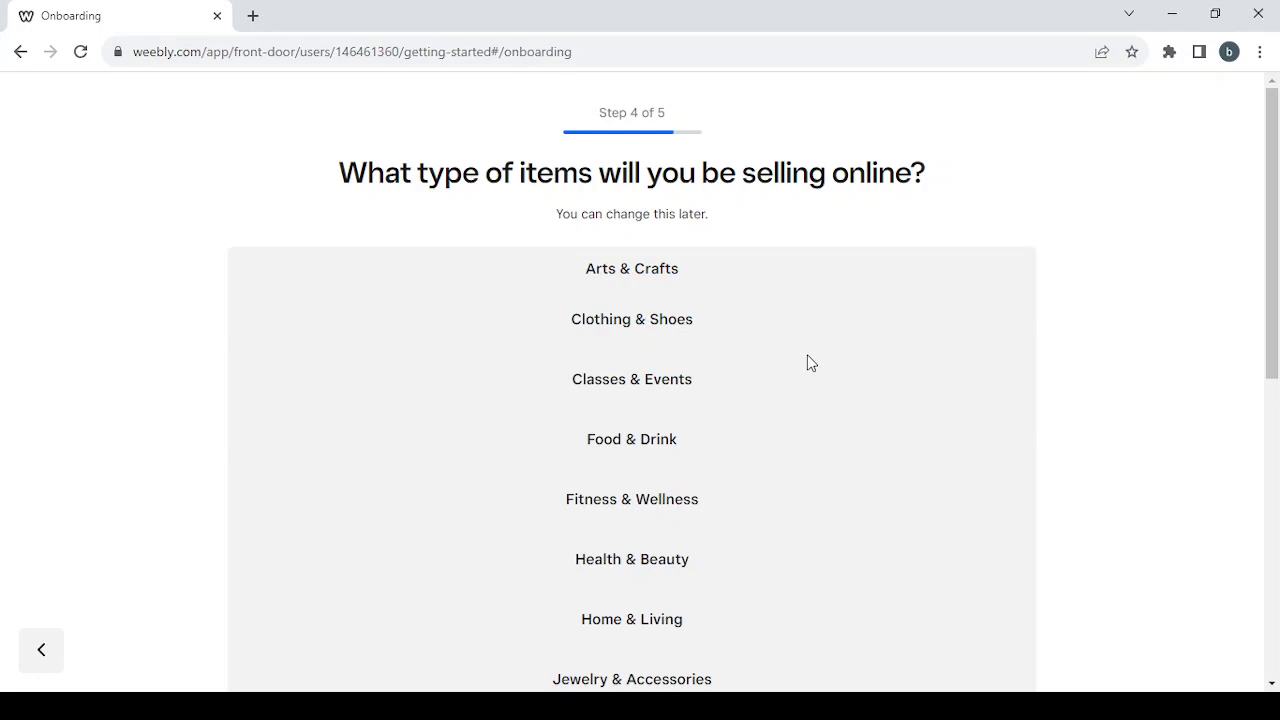
scroll(810, 362, "down", 4)
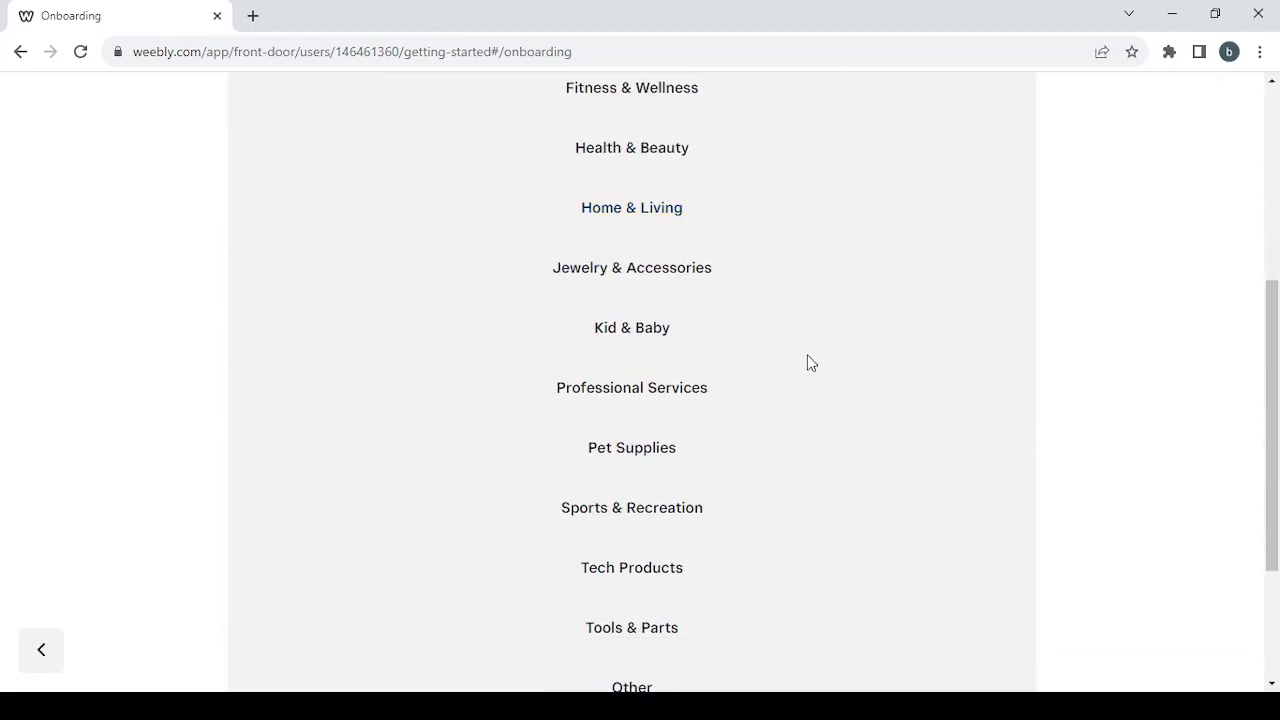
scroll(810, 362, "up", 3)
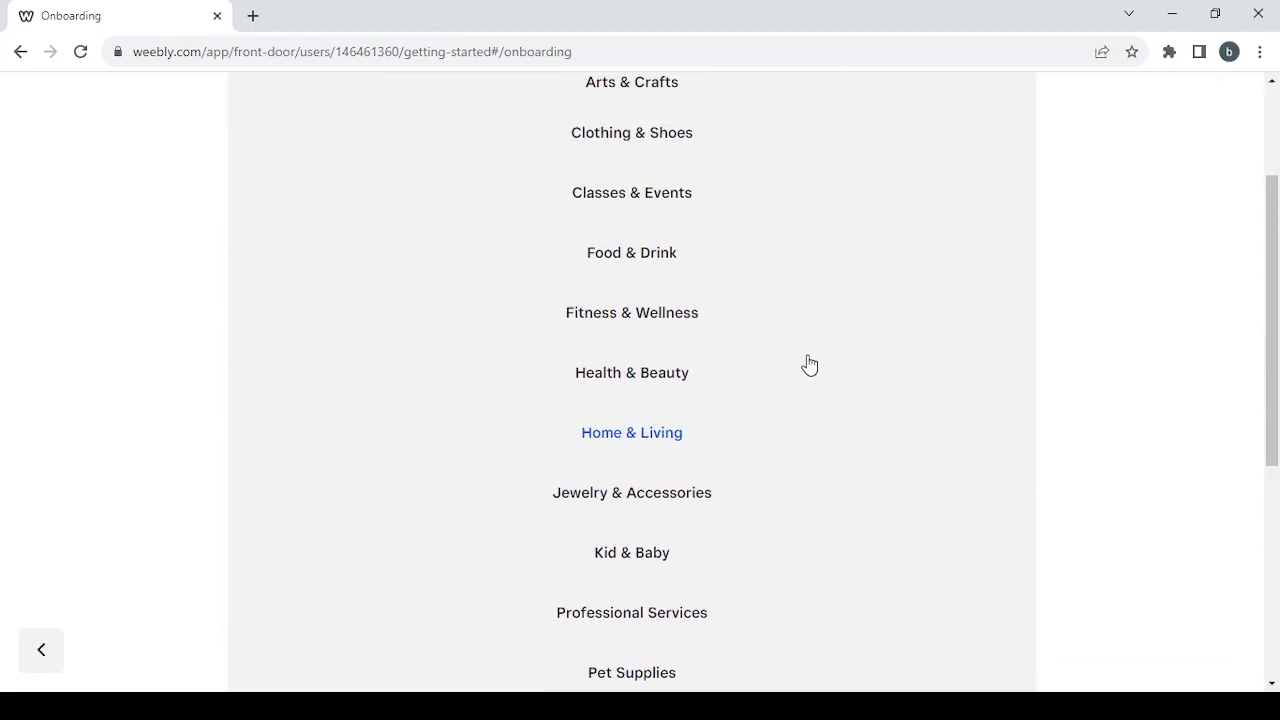
scroll(810, 362, "up", 1)
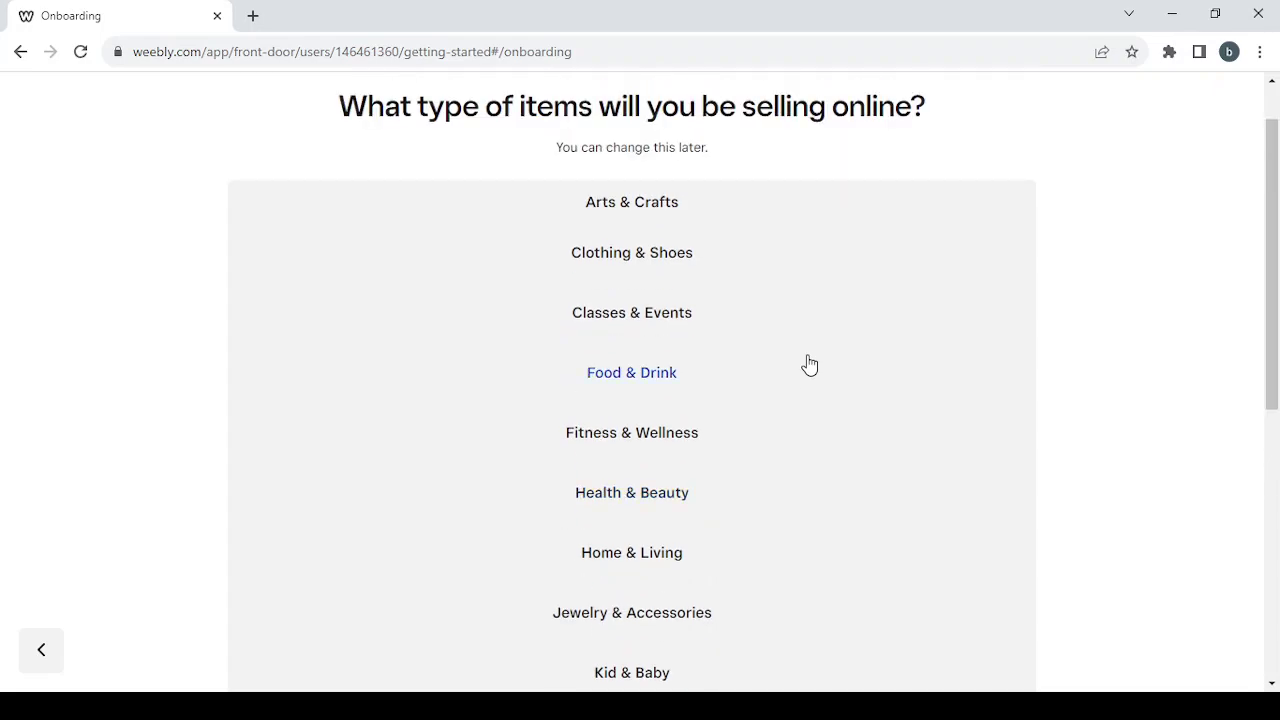
scroll(810, 362, "down", 1)
scroll(810, 362, "down", 3)
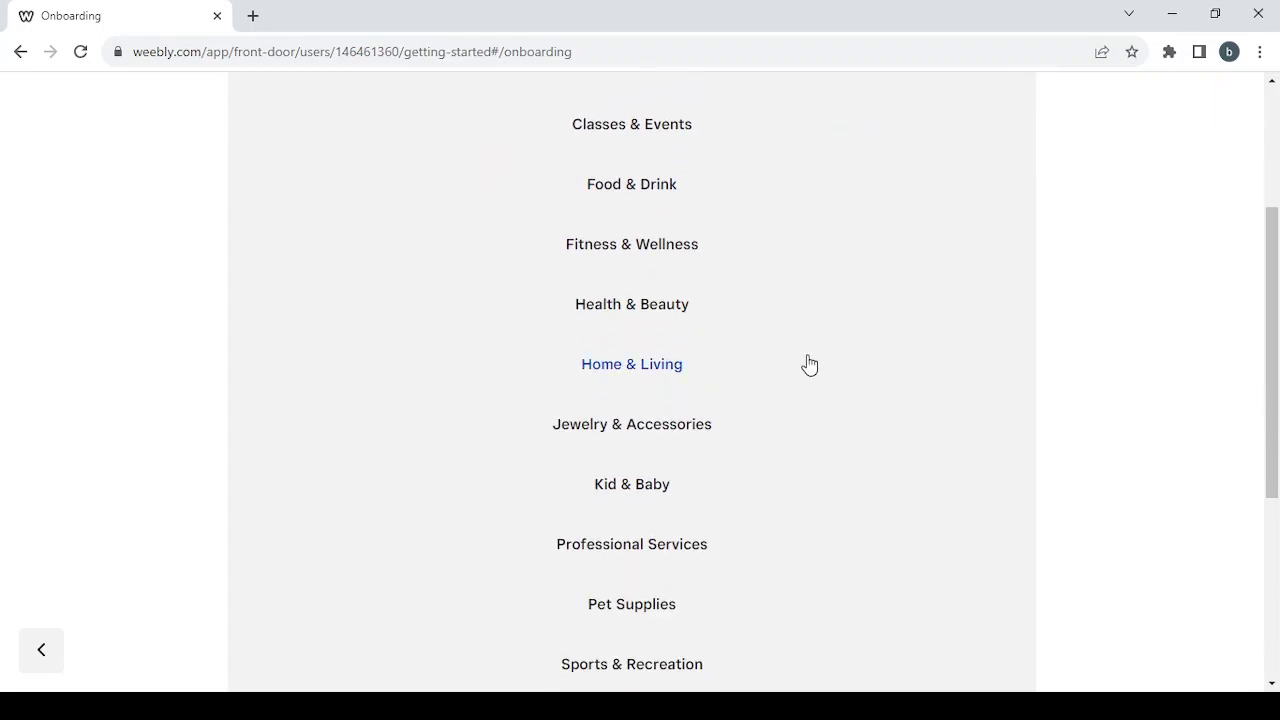
scroll(808, 363, "up", 3)
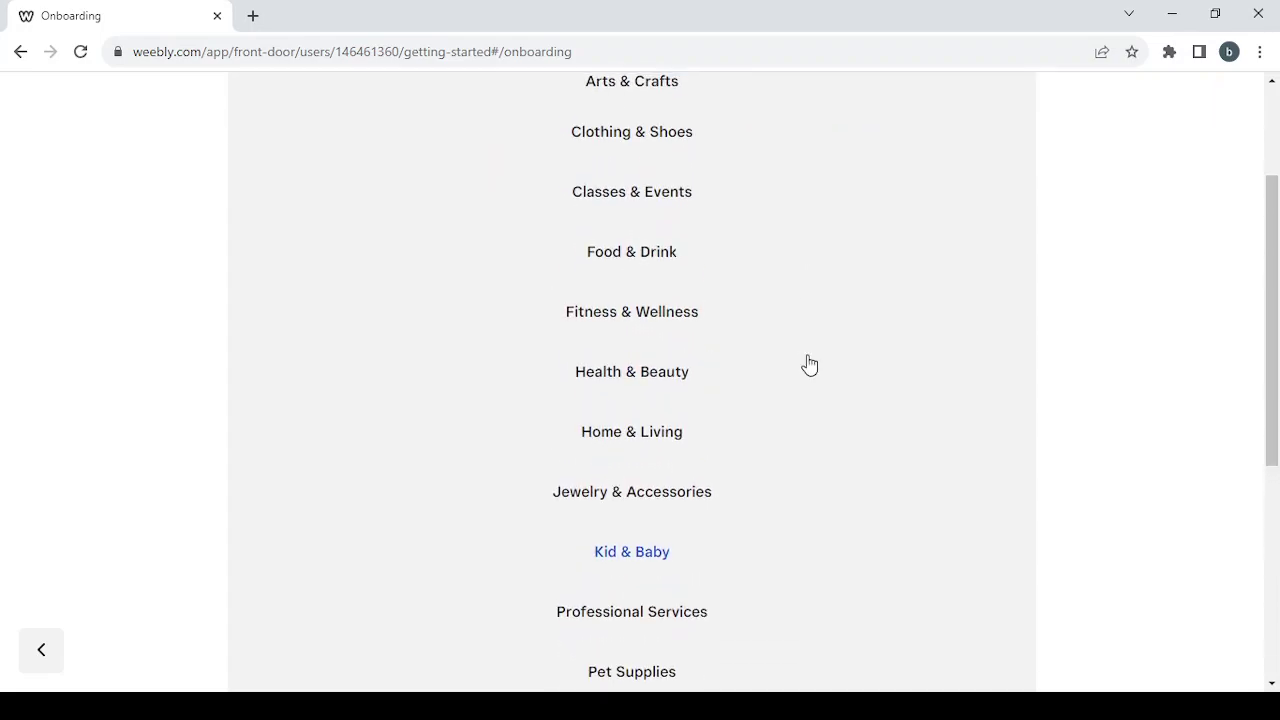
Step: Choose Classes & Events as the item type and continue to the address step
left_click(669, 208)
scroll(794, 349, "down", 2)
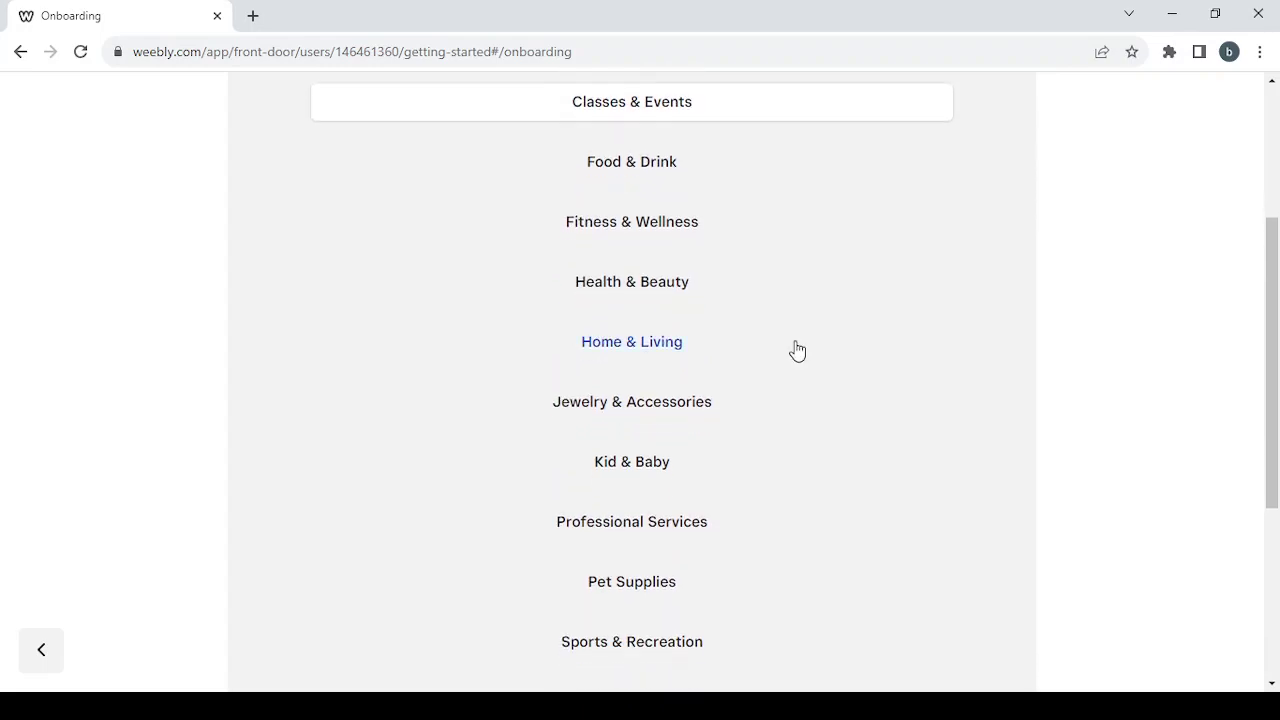
scroll(797, 350, "down", 2)
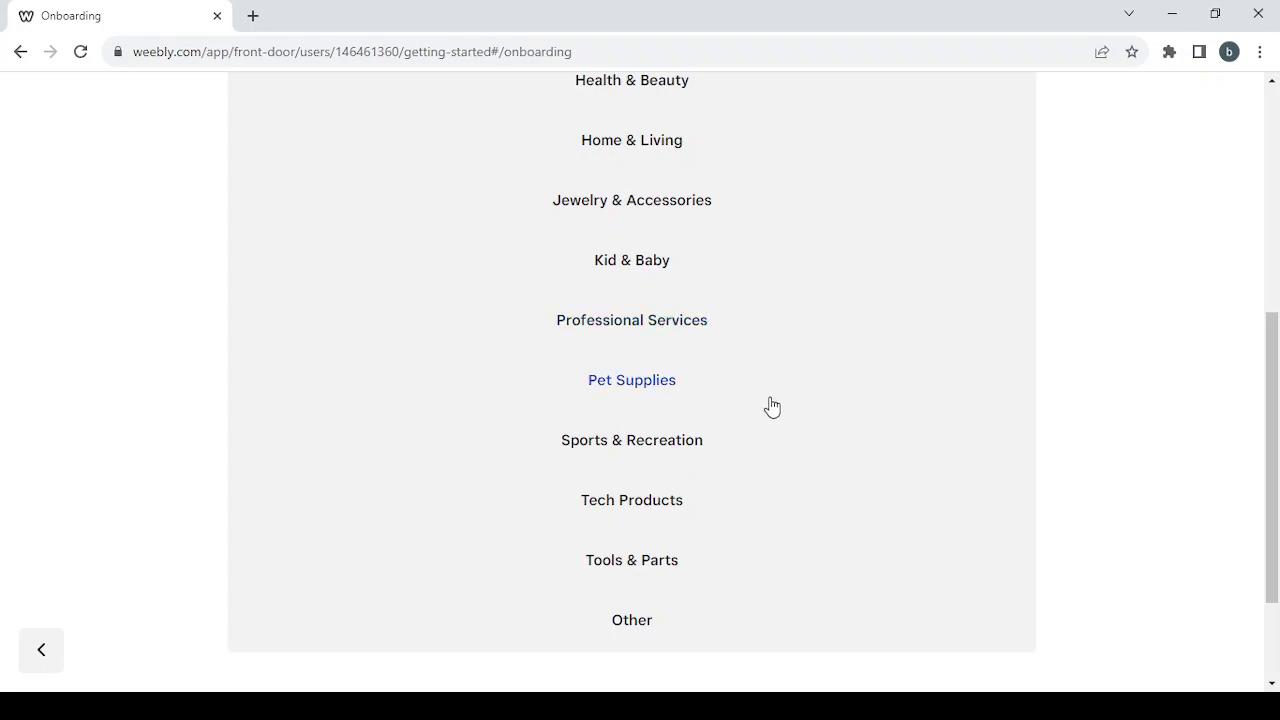
scroll(770, 405, "up", 3)
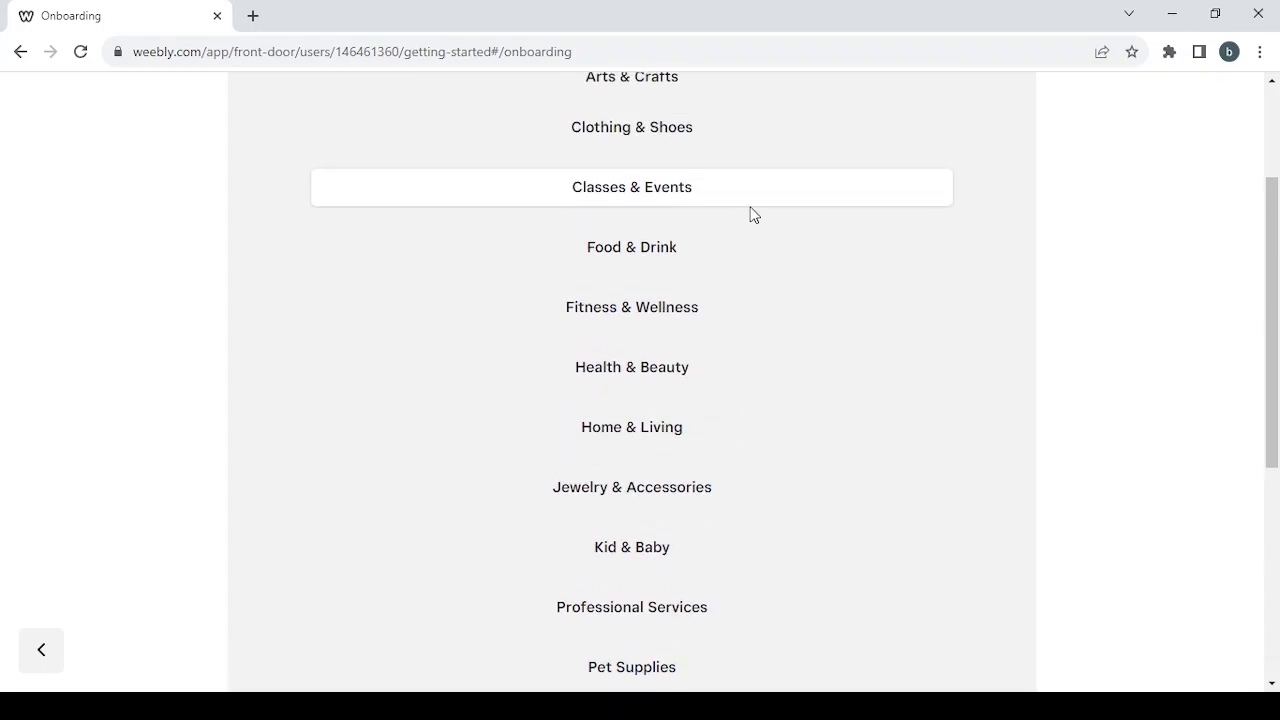
scroll(817, 457, "down", 3)
scroll(817, 458, "down", 1)
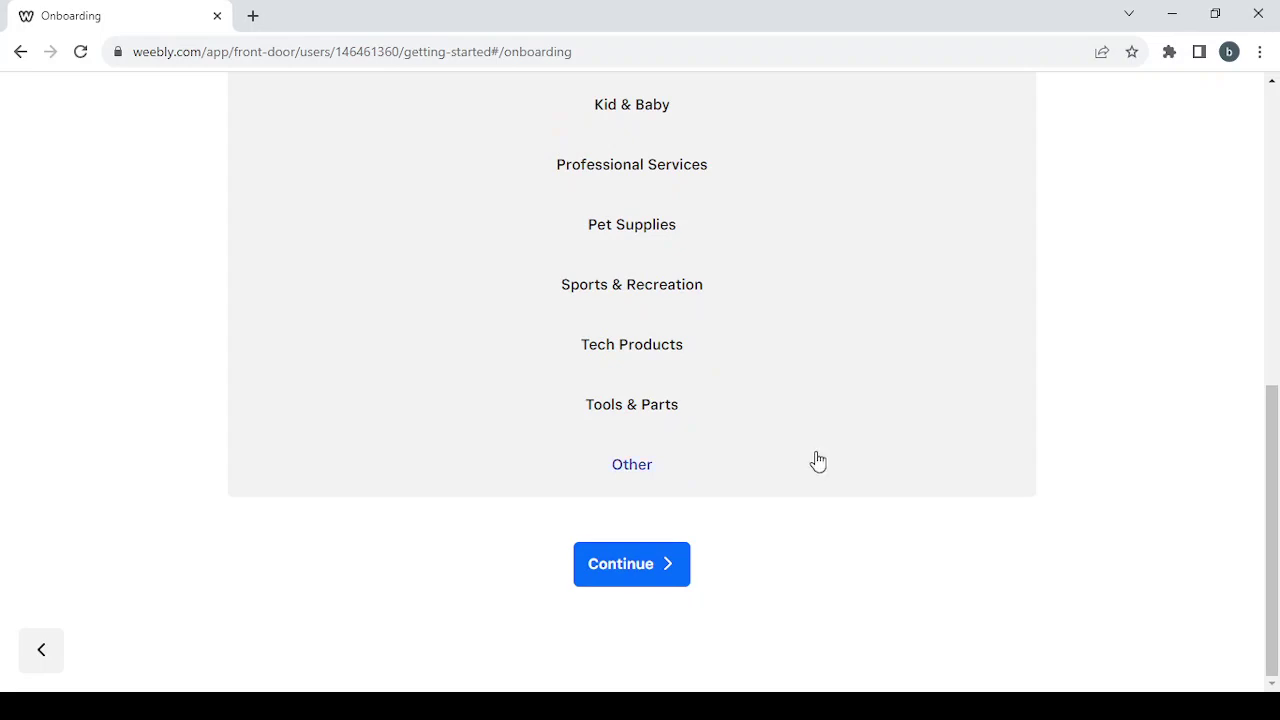
scroll(906, 283, "up", 5)
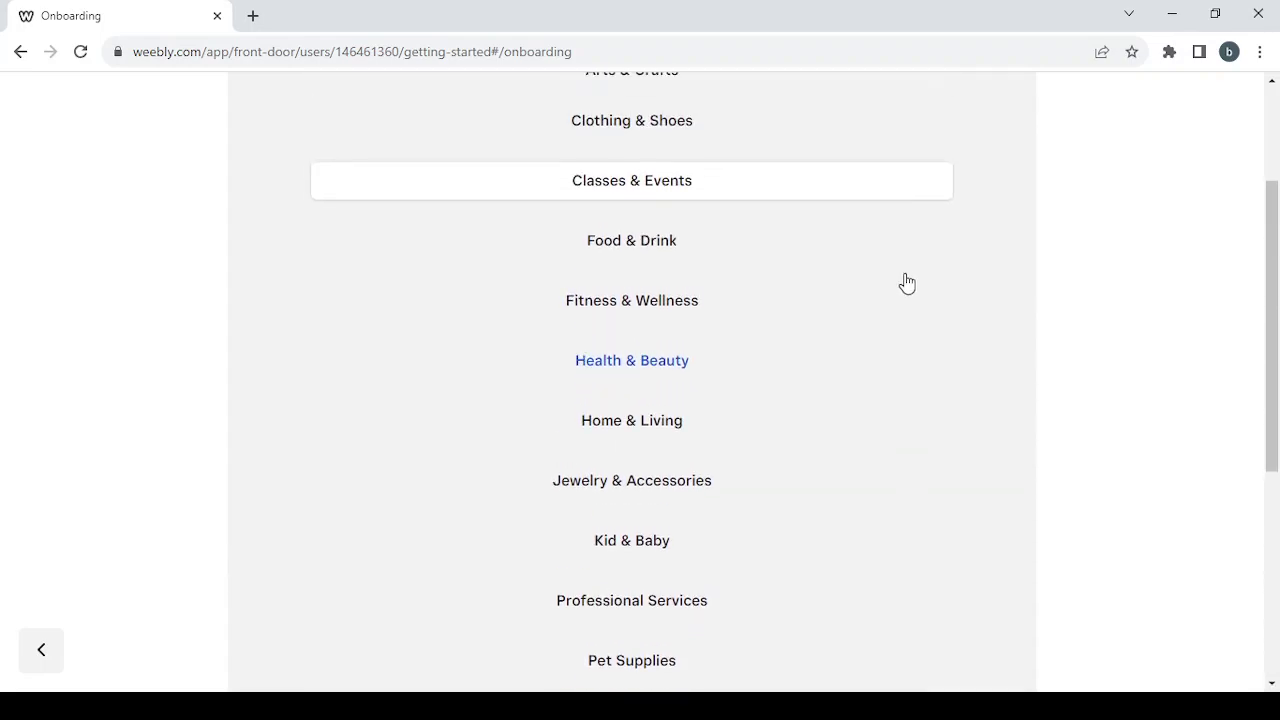
scroll(906, 282, "down", 5)
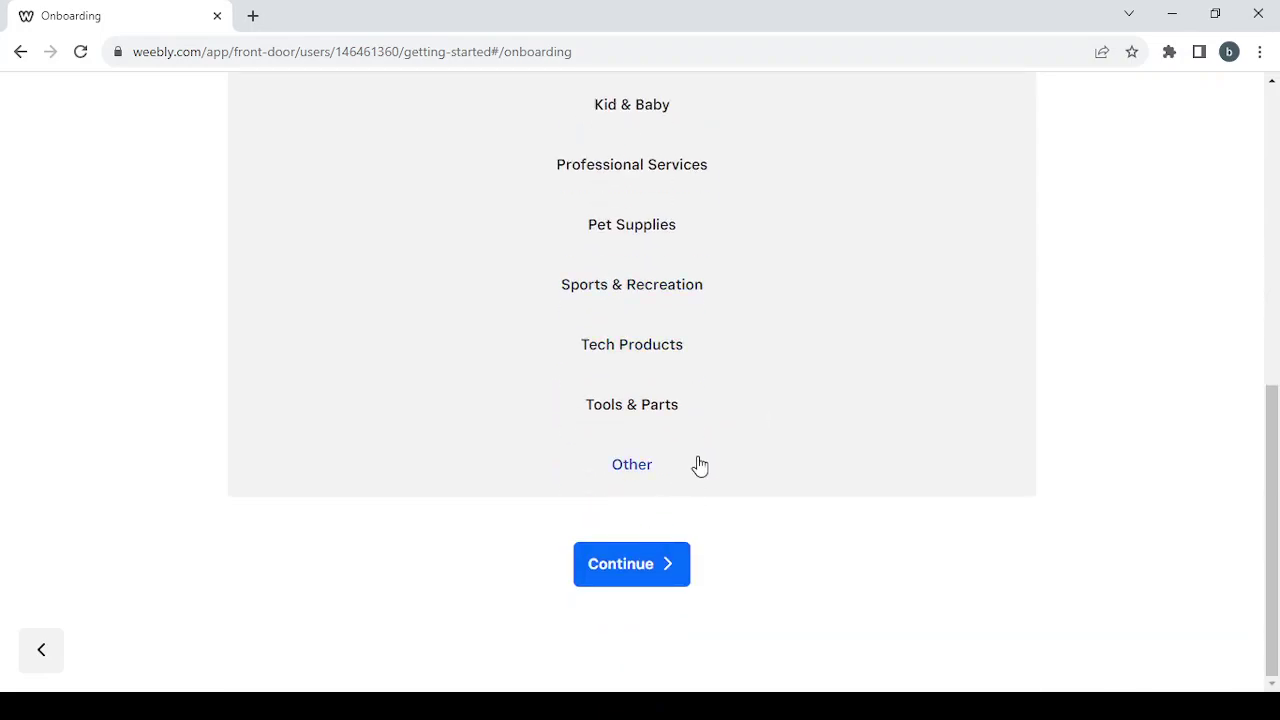
left_click(654, 565)
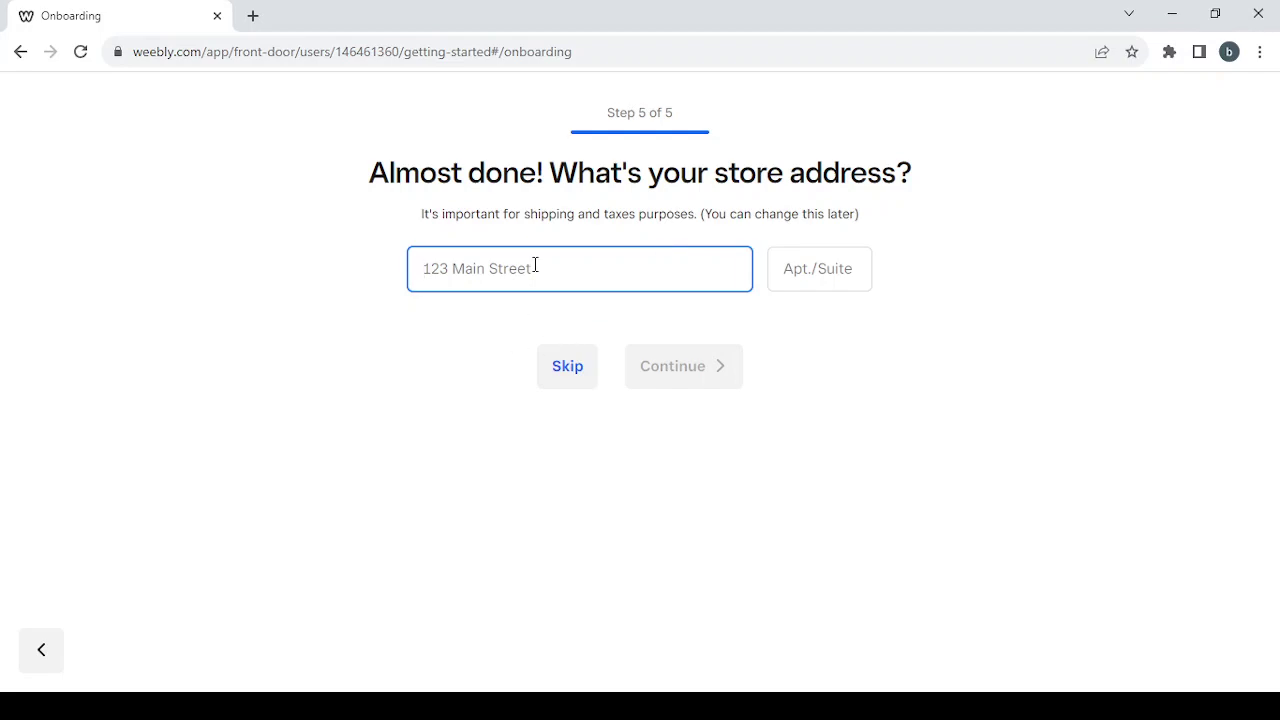
Step: Skip the store address so onboarding finishes on the shopping dashboard
left_click(571, 380)
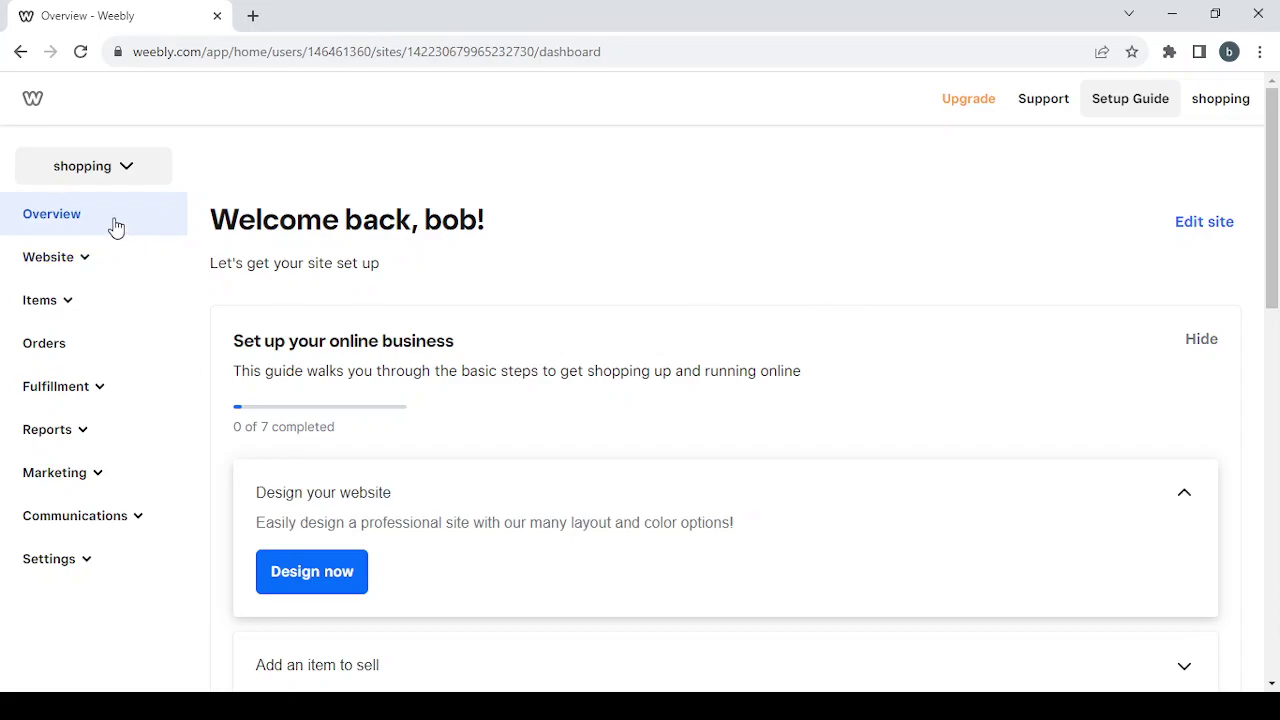
left_click(63, 259)
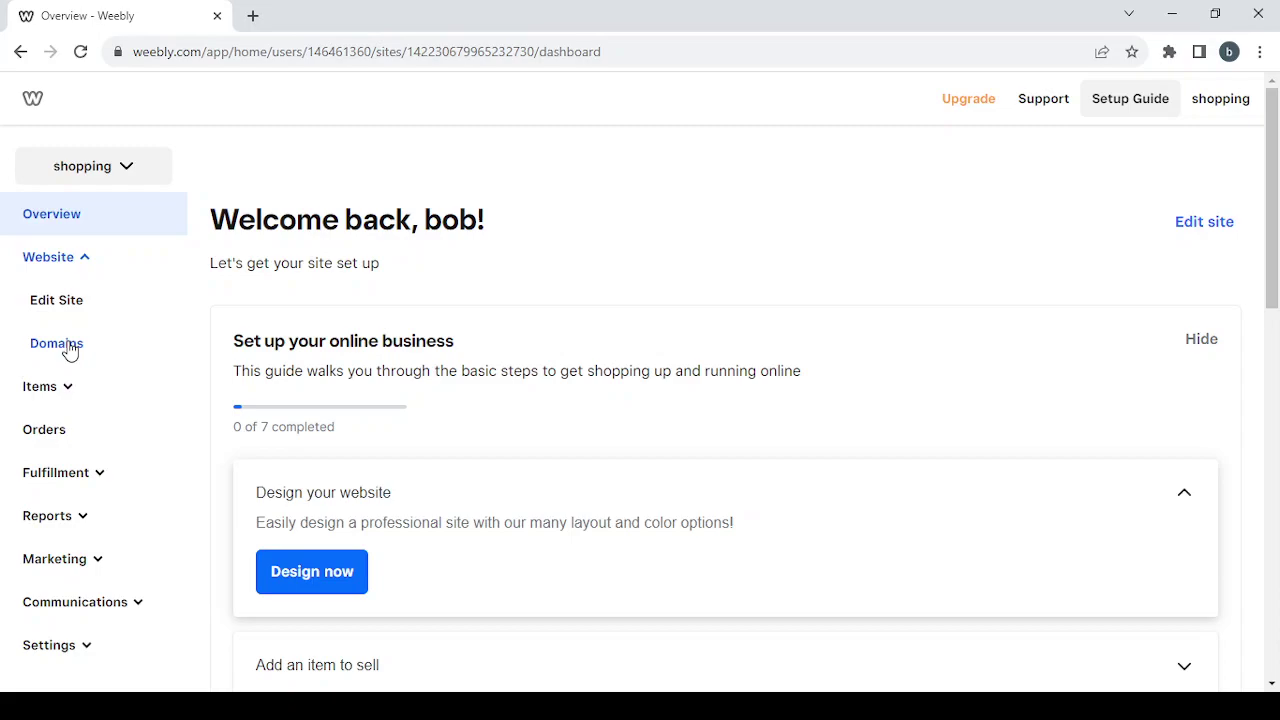
left_click(81, 258)
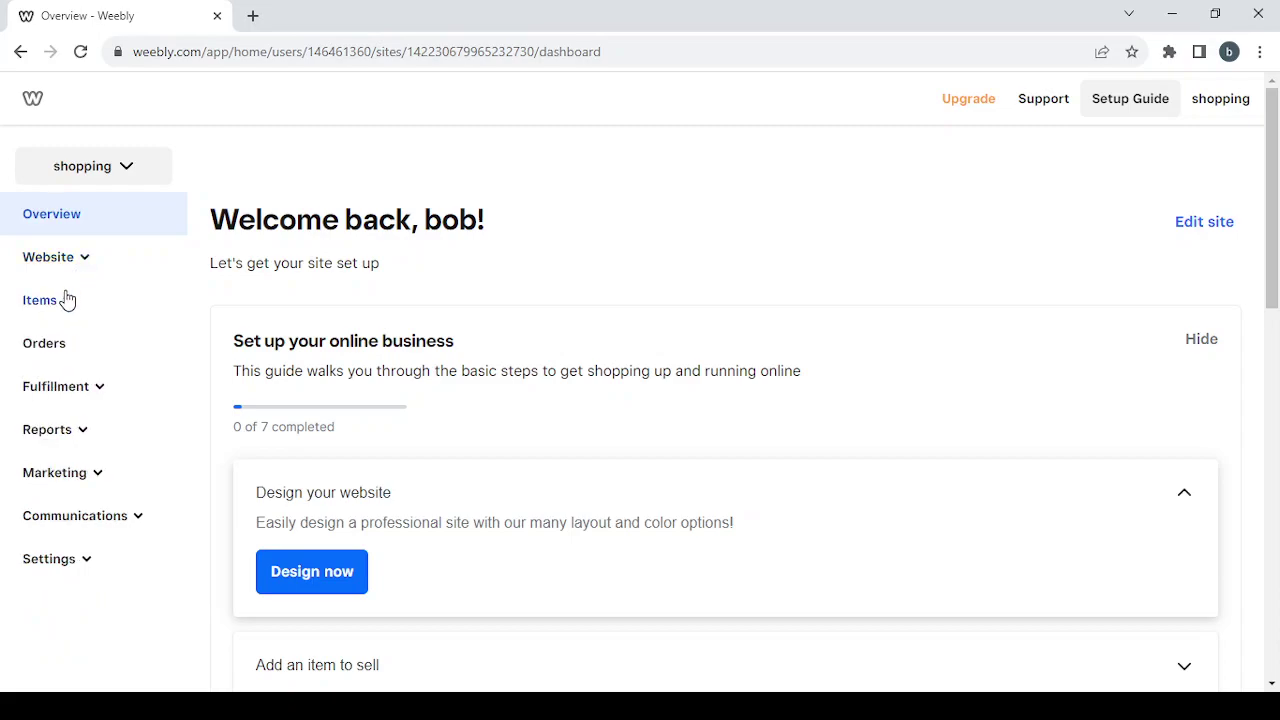
left_click(68, 306)
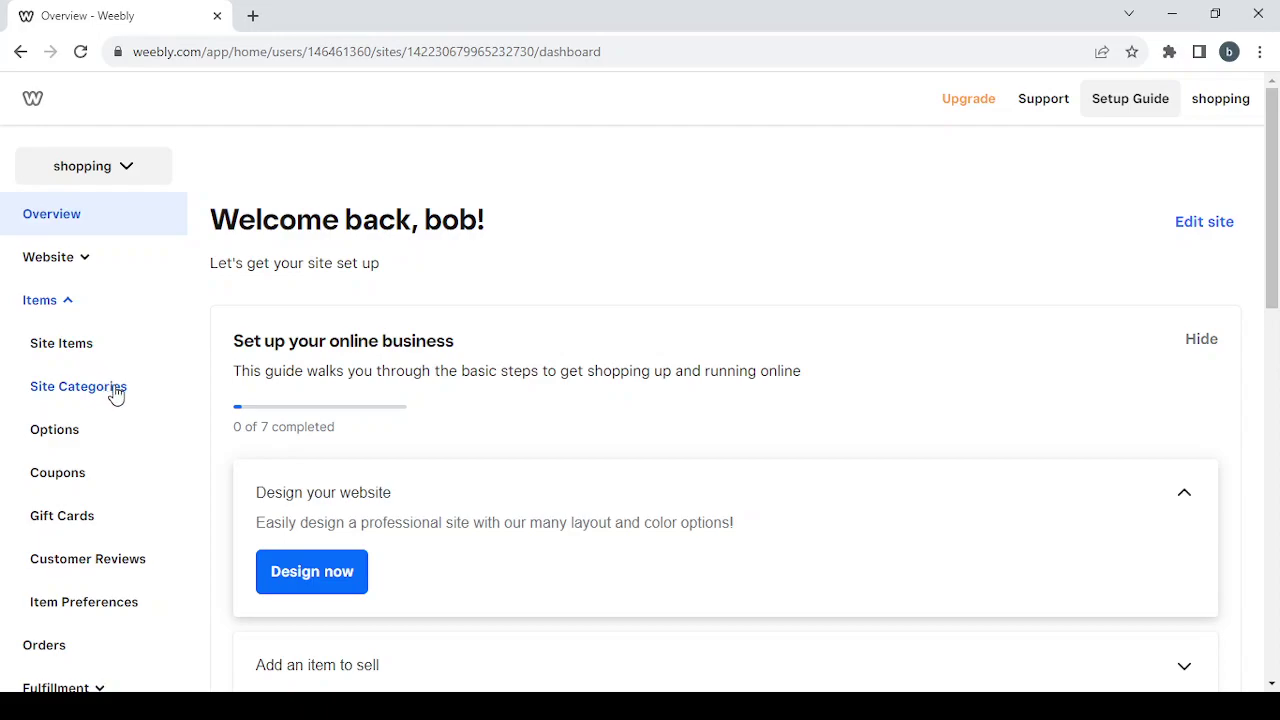
left_click(65, 309)
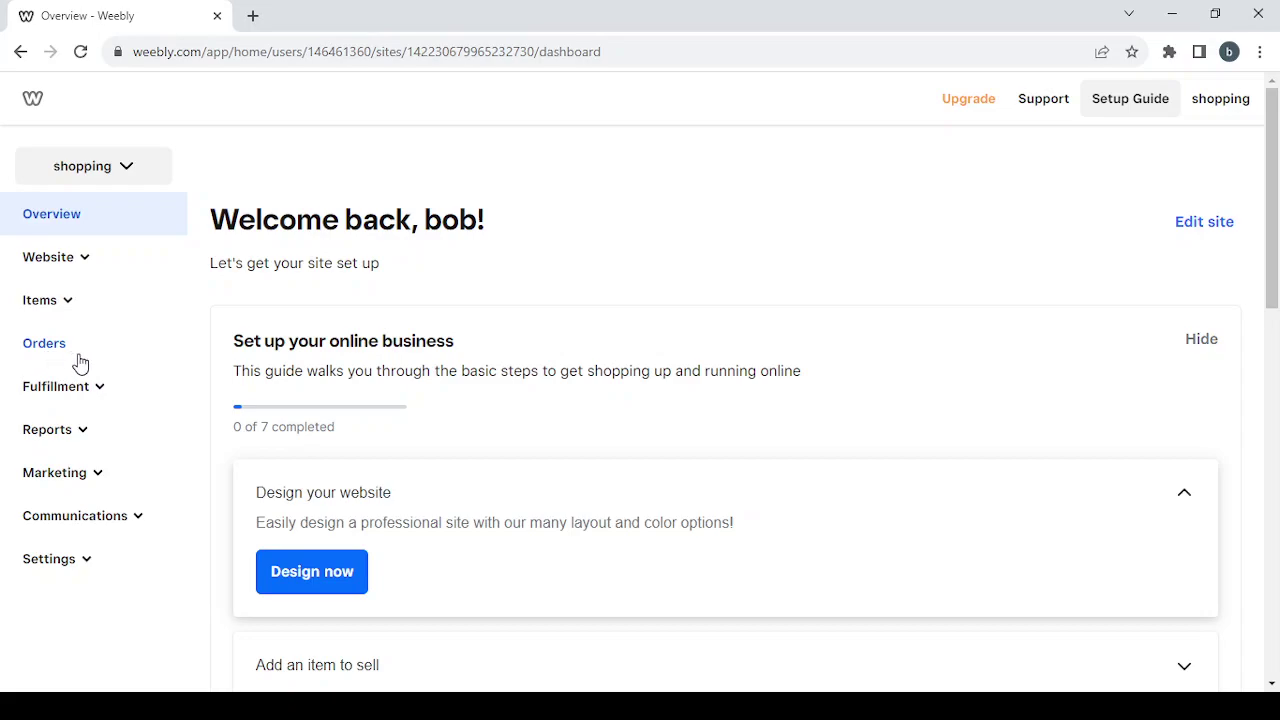
Step: Expand and collapse the Fulfillment, Reports, Marketing and Communications sidebar sections, then expand Settings
left_click(99, 396)
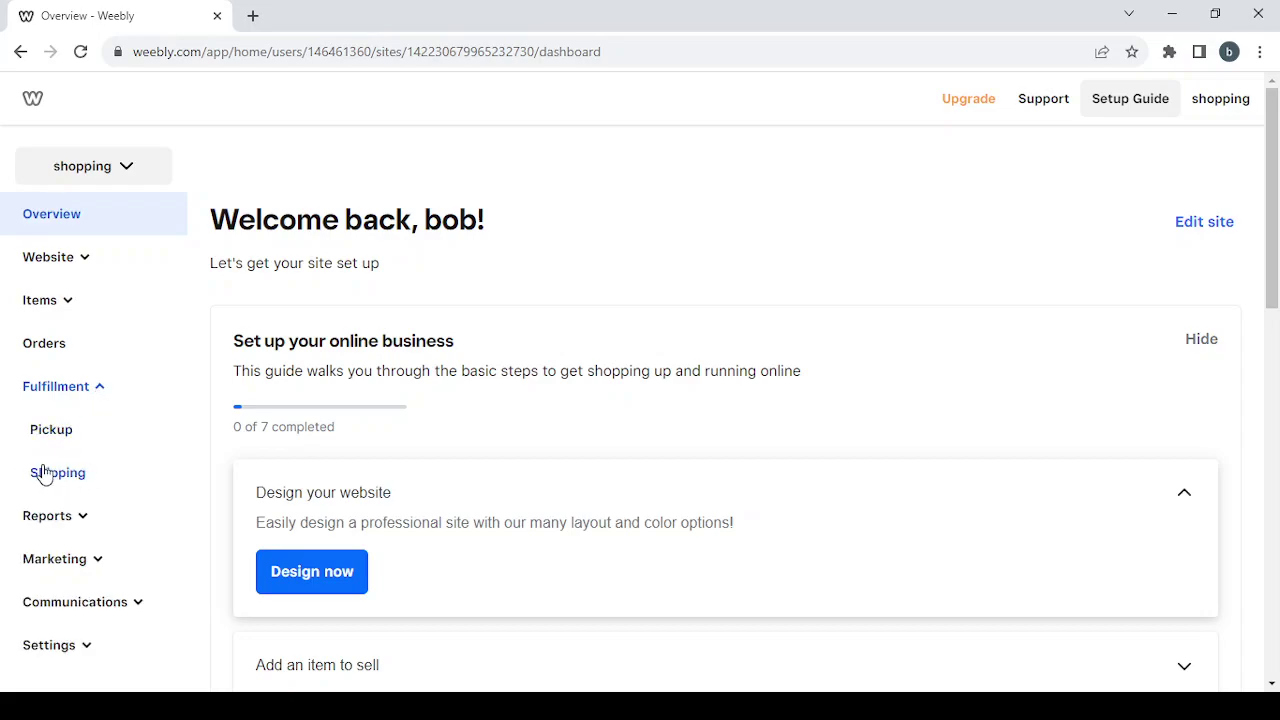
left_click(87, 392)
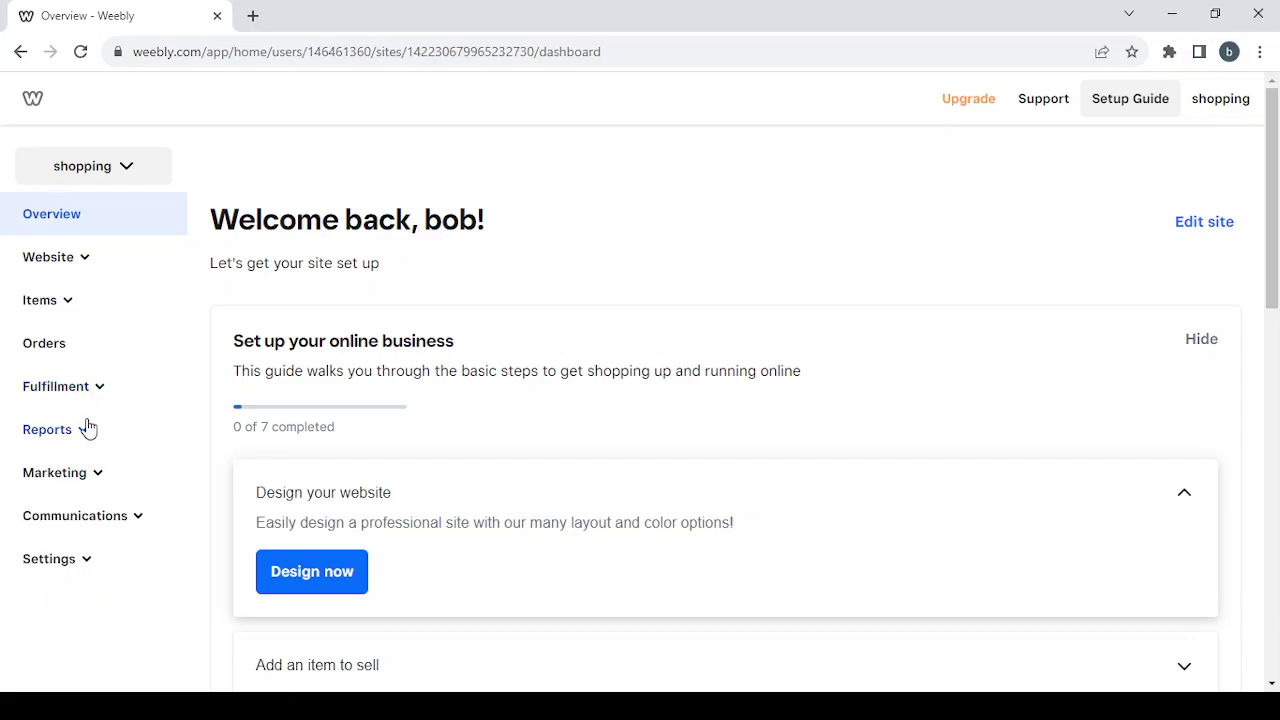
left_click(83, 437)
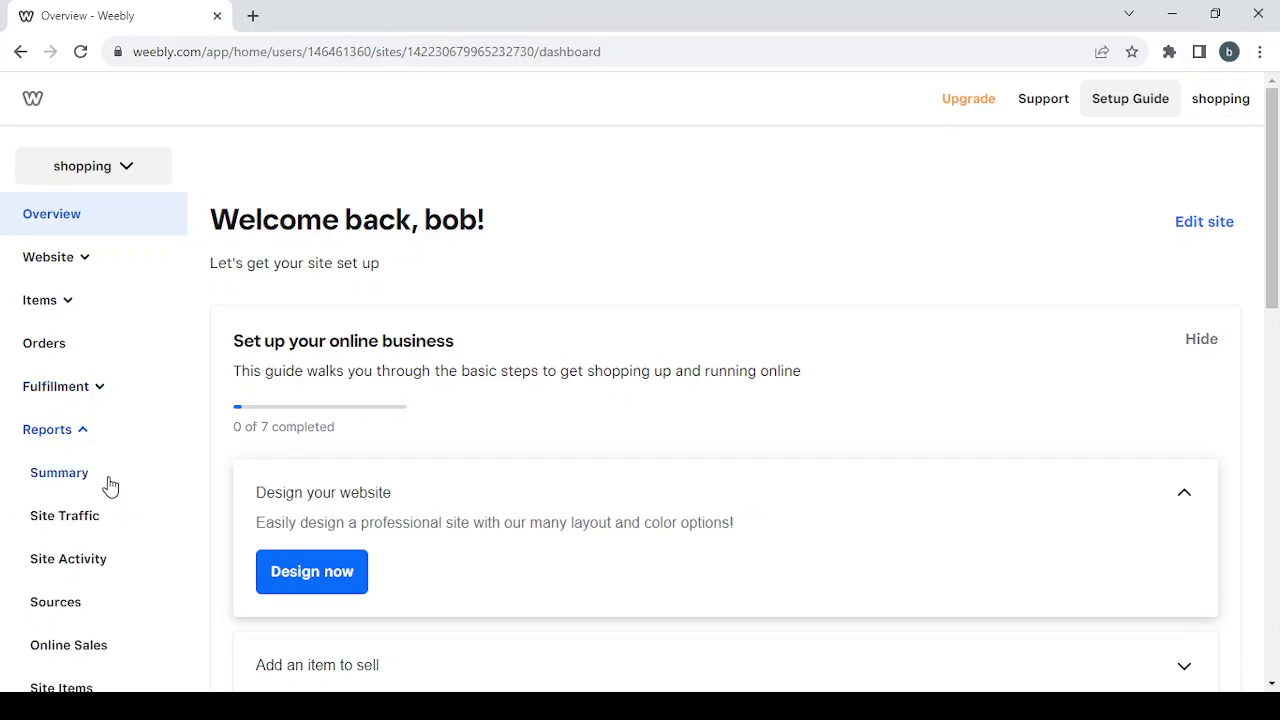
scroll(175, 523, "down", 2)
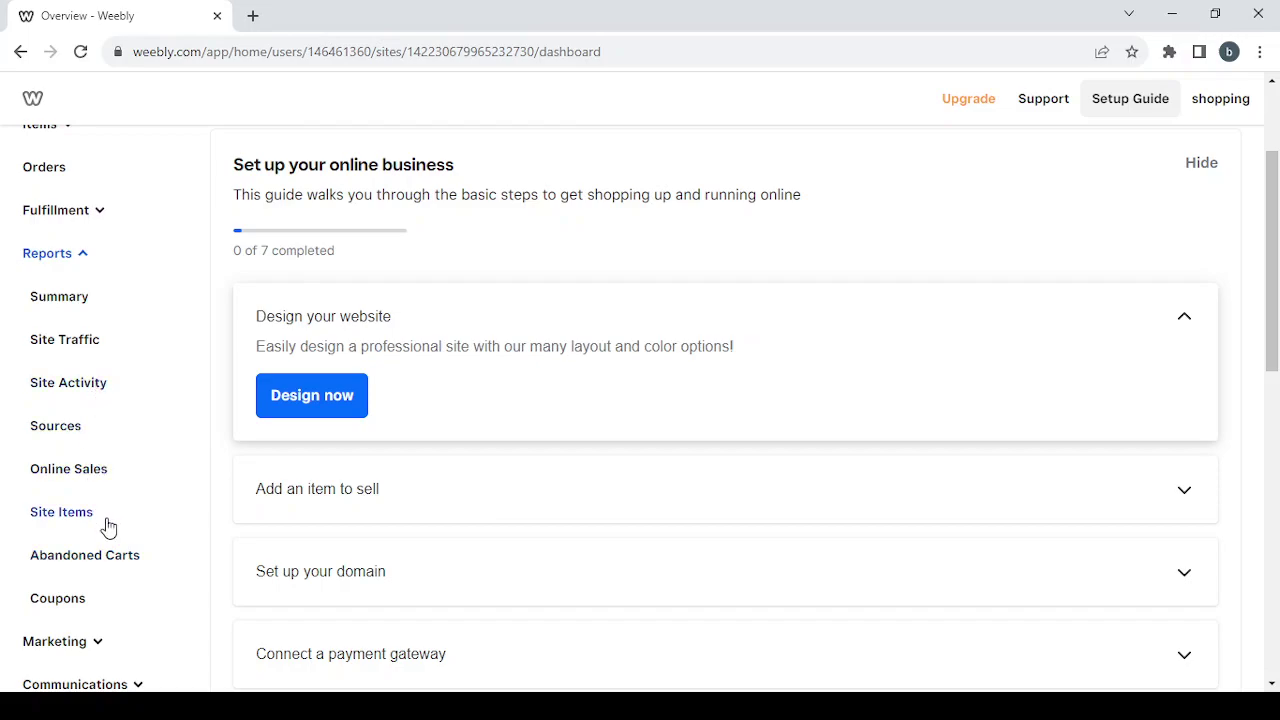
left_click(84, 258)
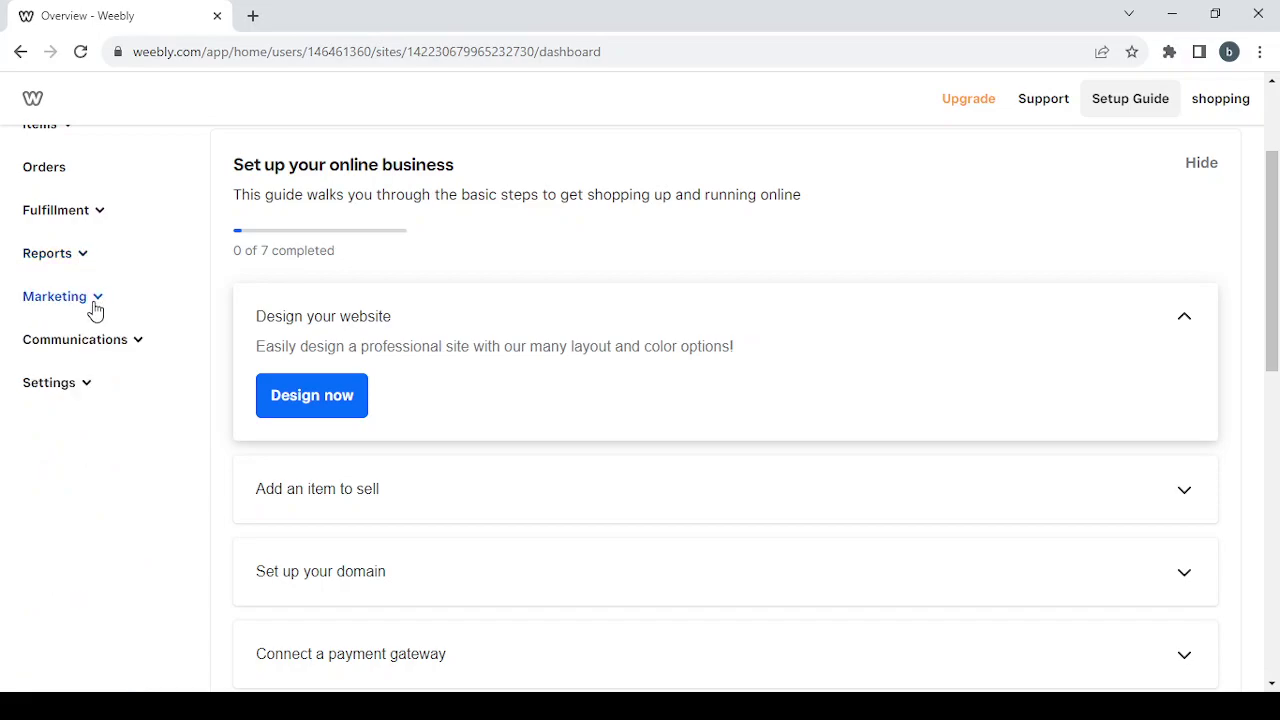
left_click(95, 305)
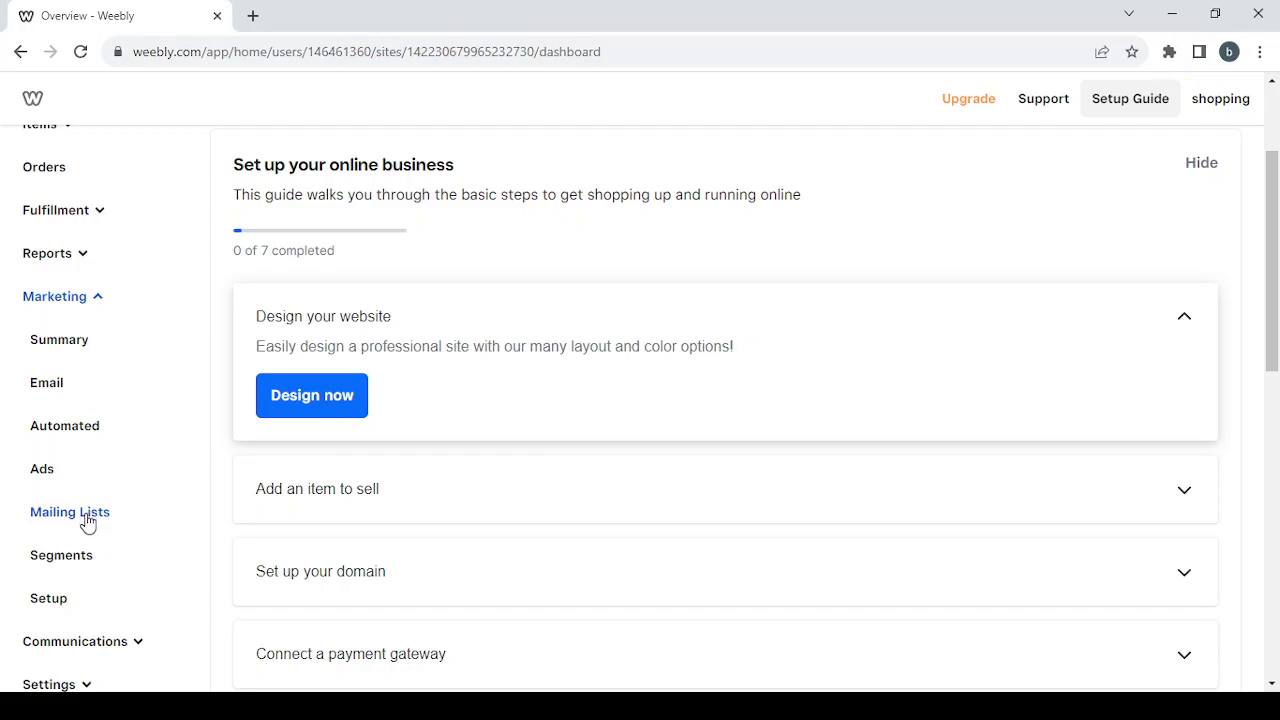
left_click(96, 294)
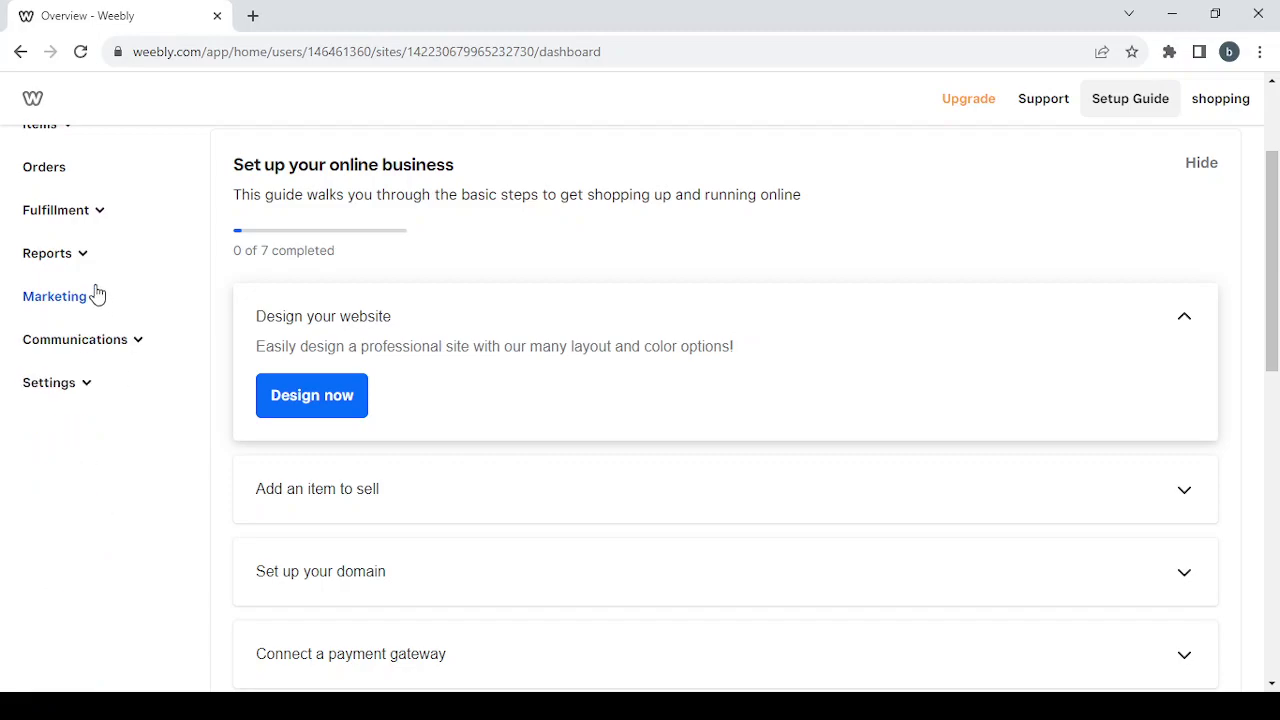
left_click(139, 345)
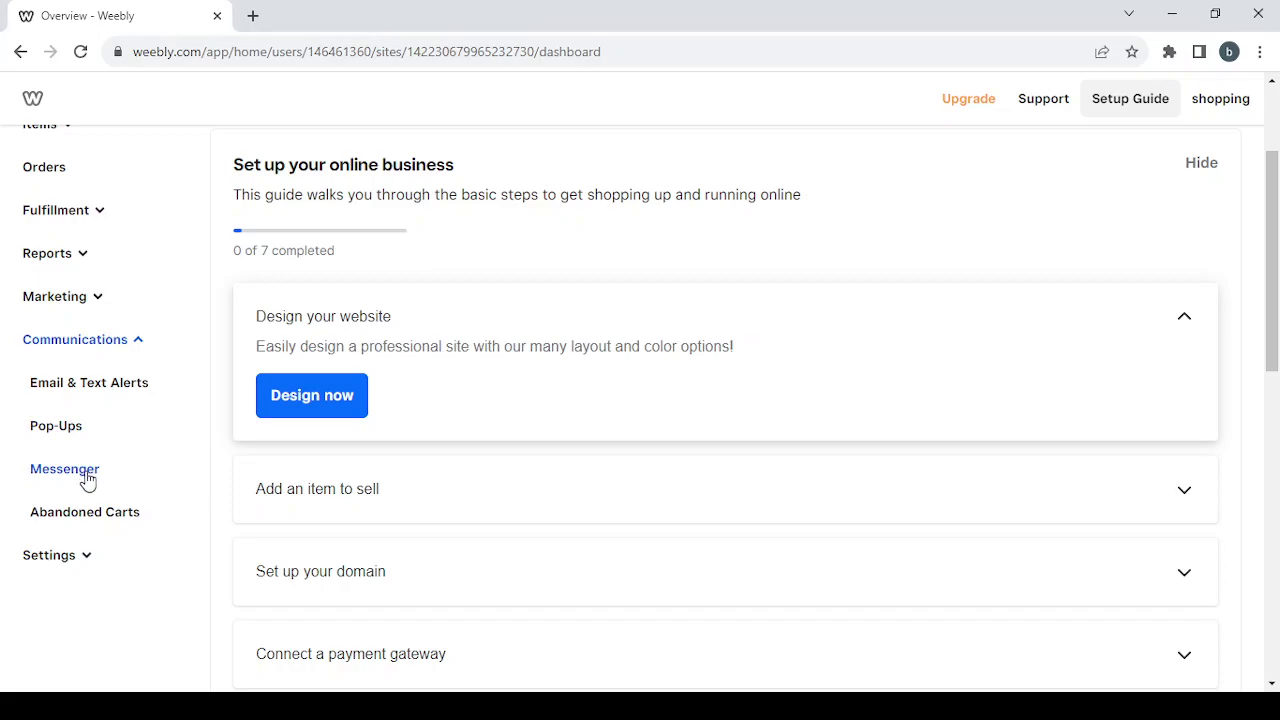
left_click(127, 345)
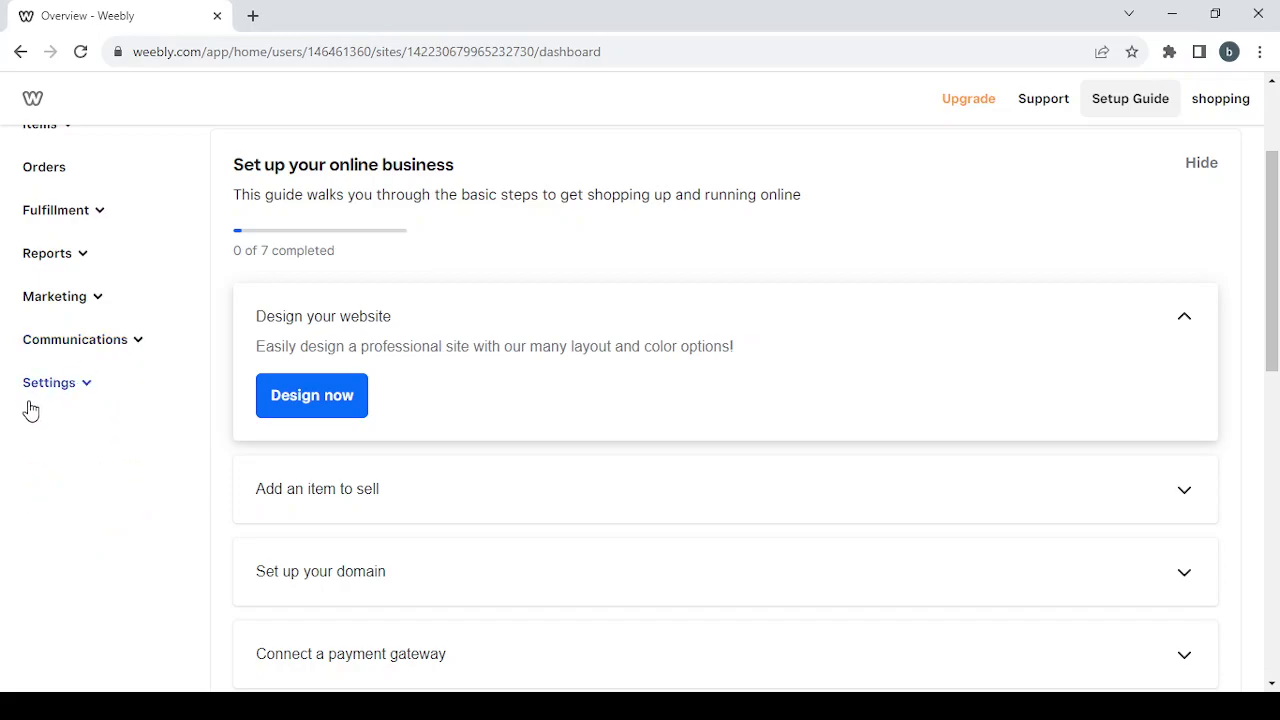
left_click(68, 388)
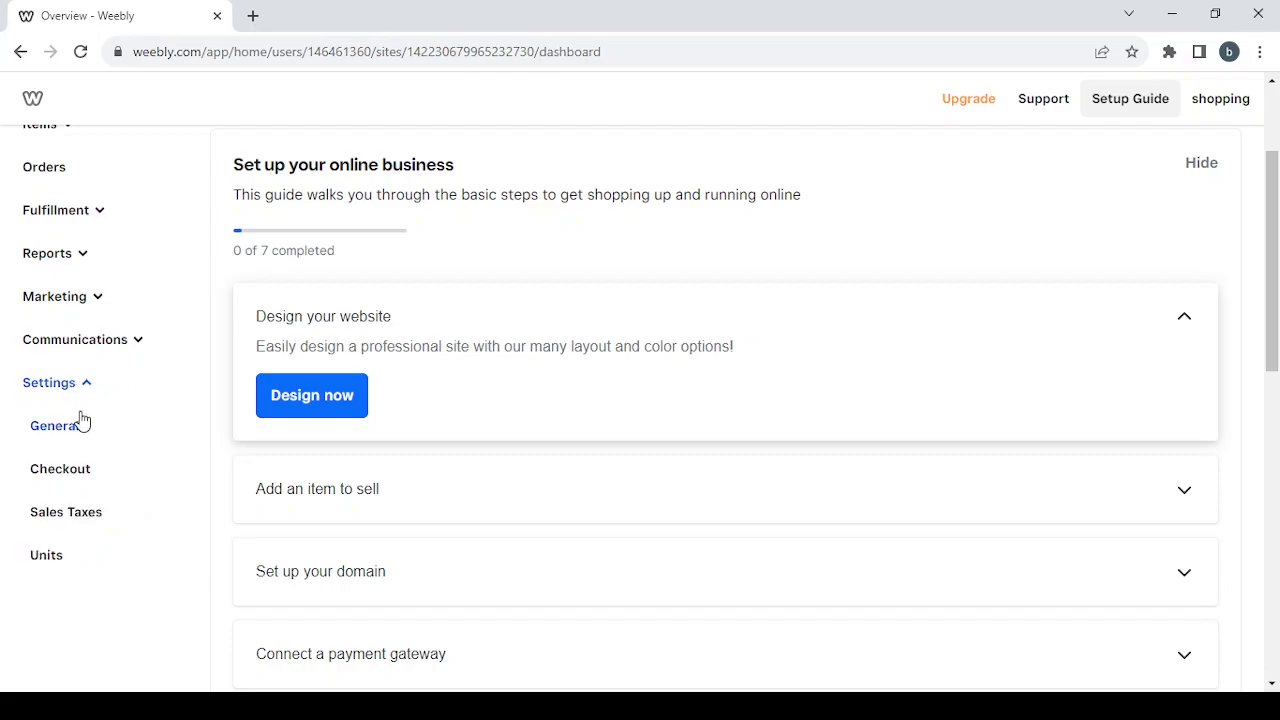
Step: Review the General settings Store Information form for the shopping store
left_click(55, 427)
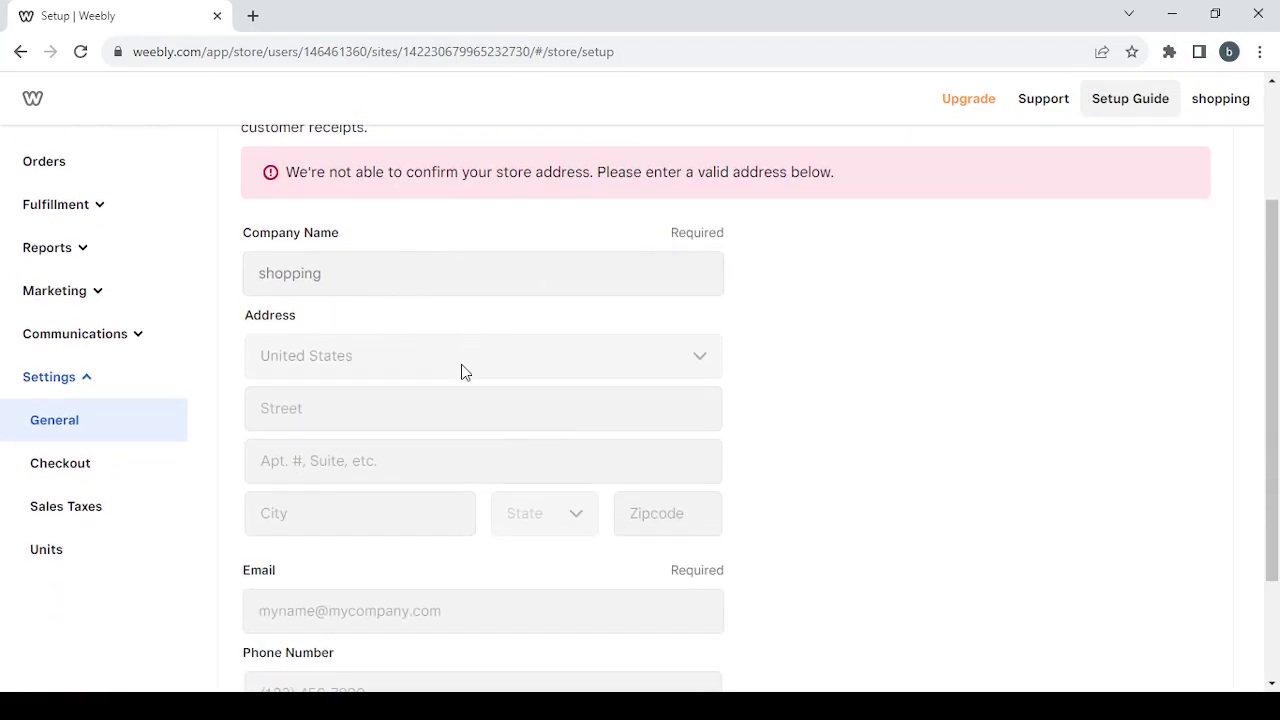
scroll(462, 371, "down", 2)
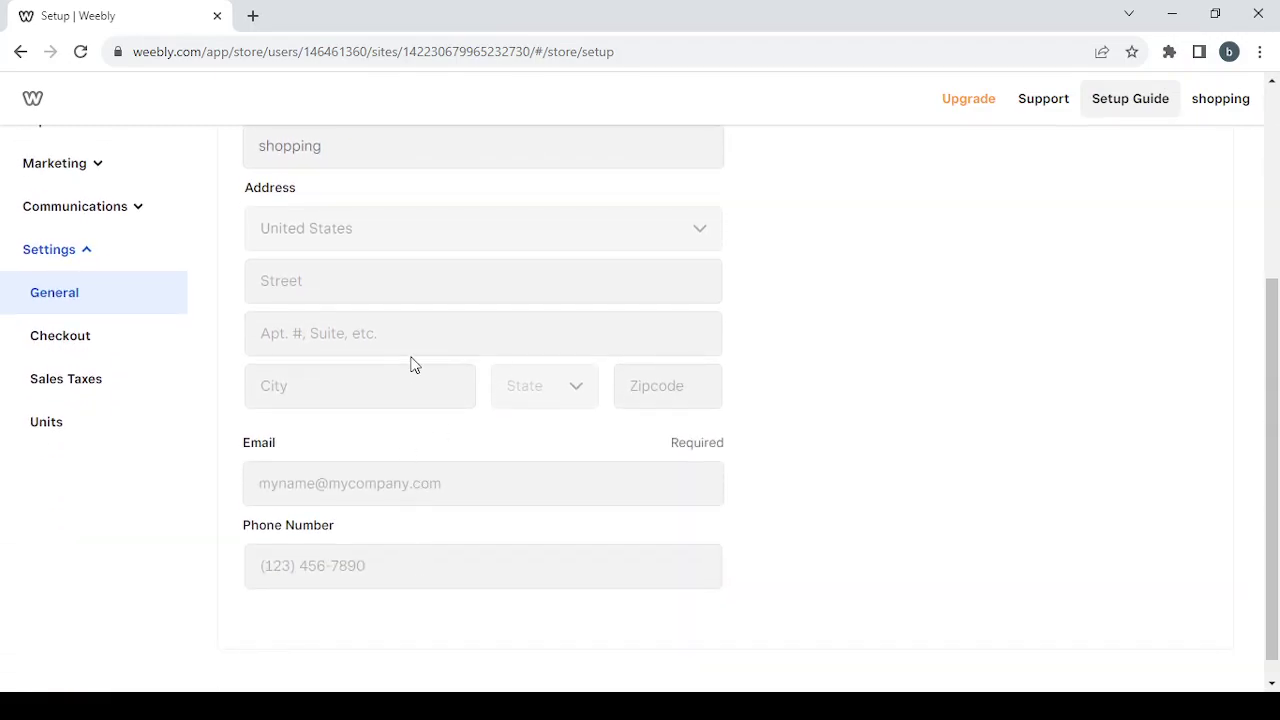
scroll(413, 372, "up", 3)
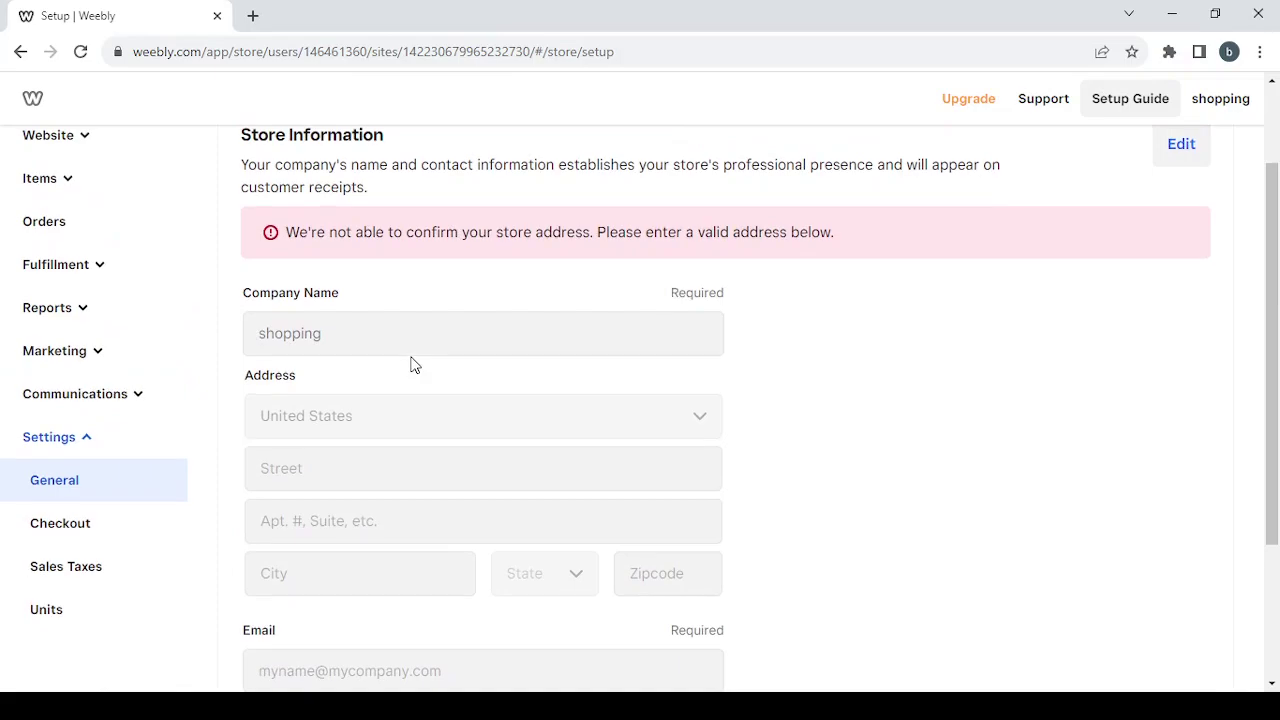
Step: Review Checkout settings: Stripe and PayPal payment options and U.S. Dollars - USD currency
left_click(130, 530)
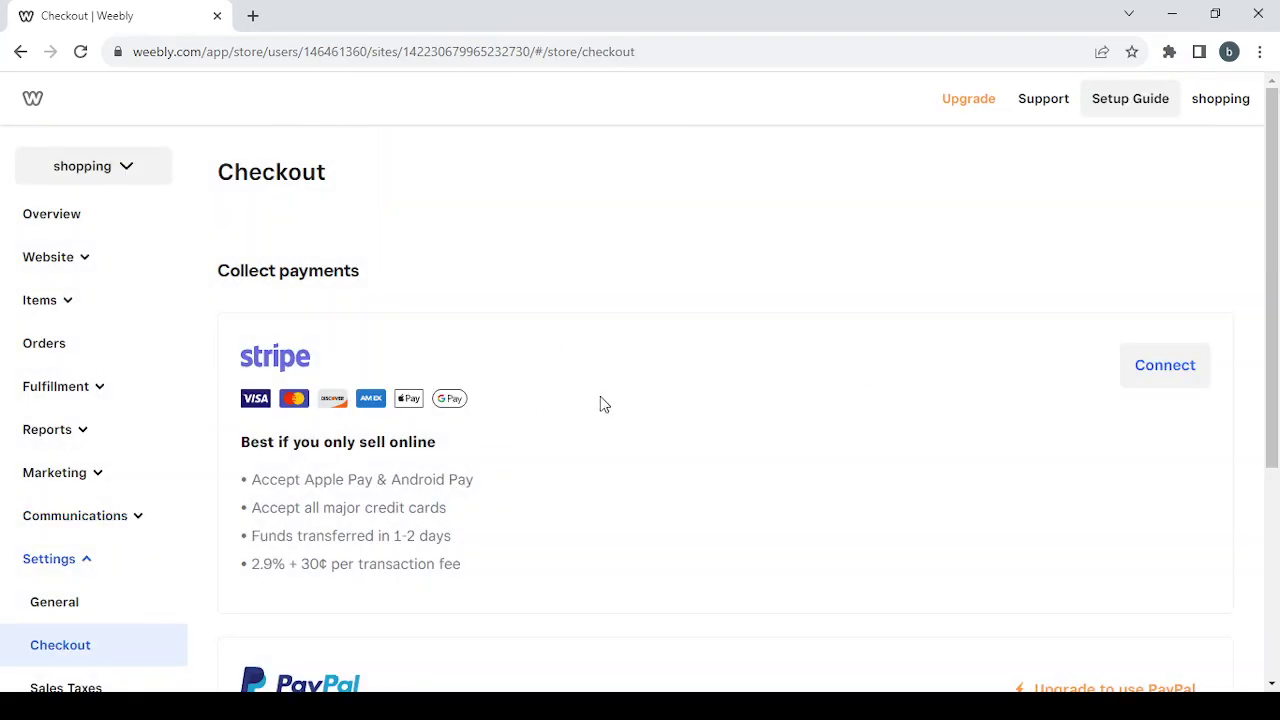
scroll(628, 405, "down", 1)
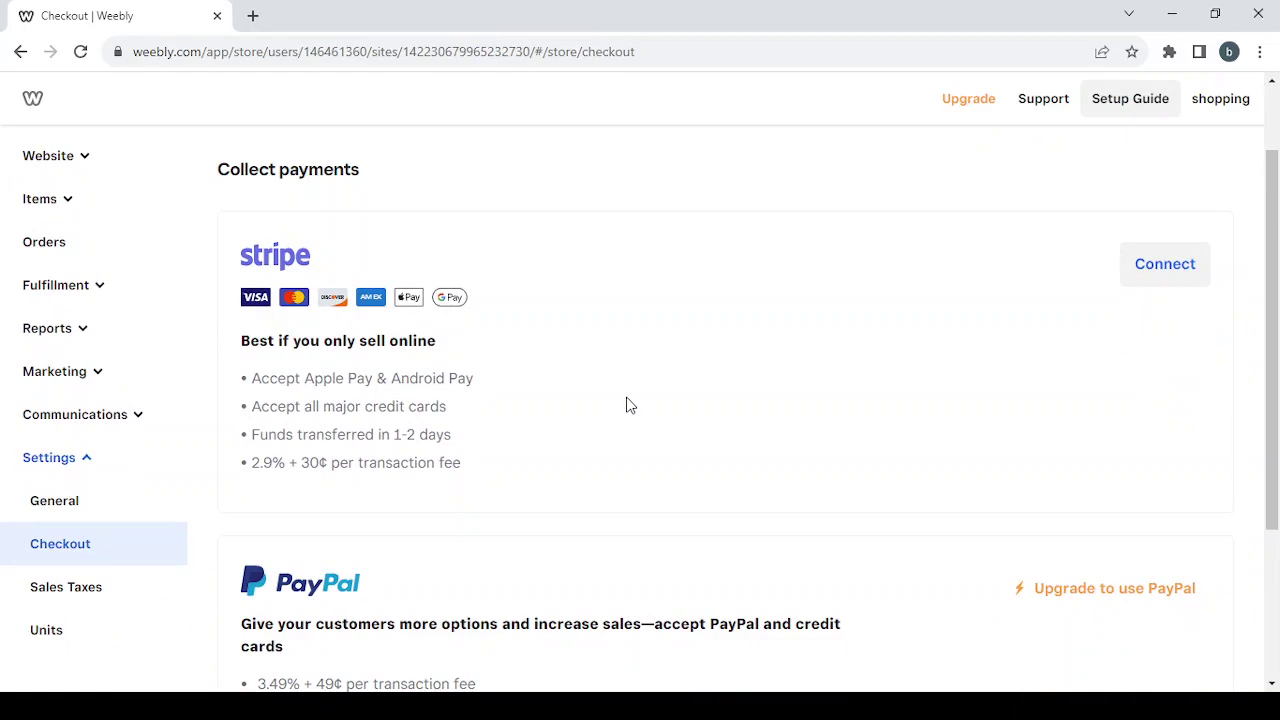
scroll(628, 405, "down", 2)
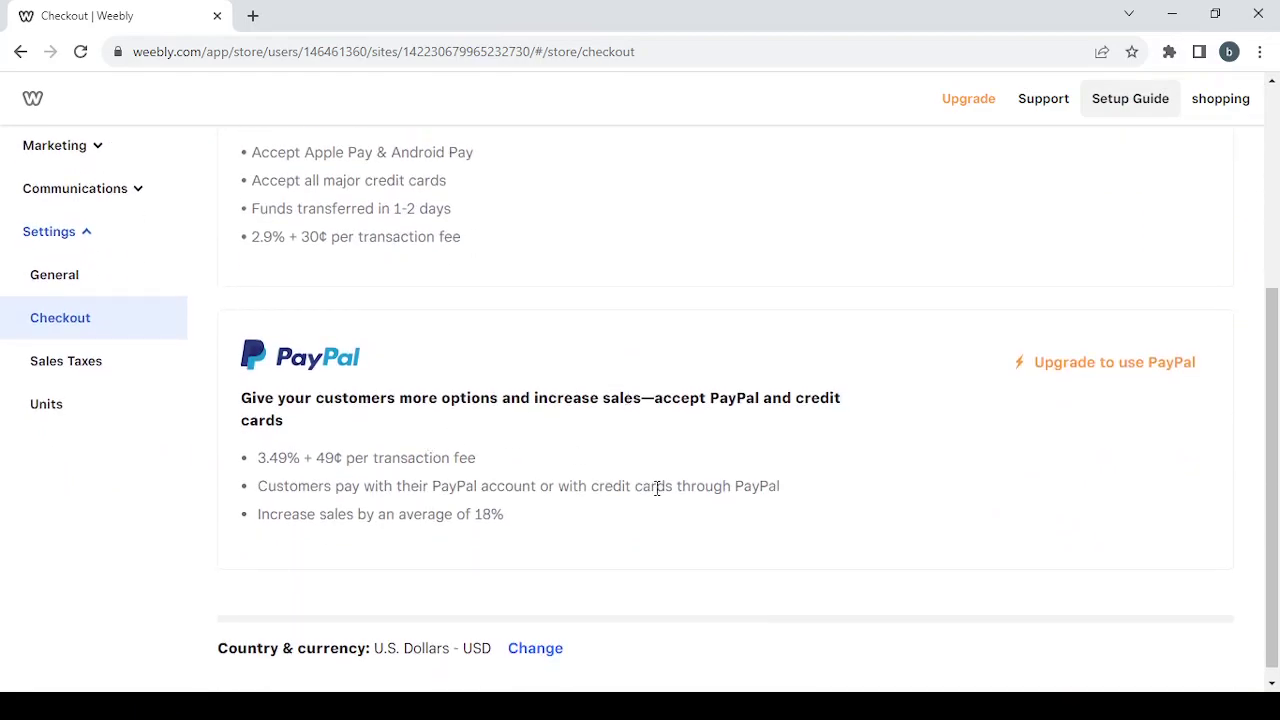
scroll(657, 487, "down", 1)
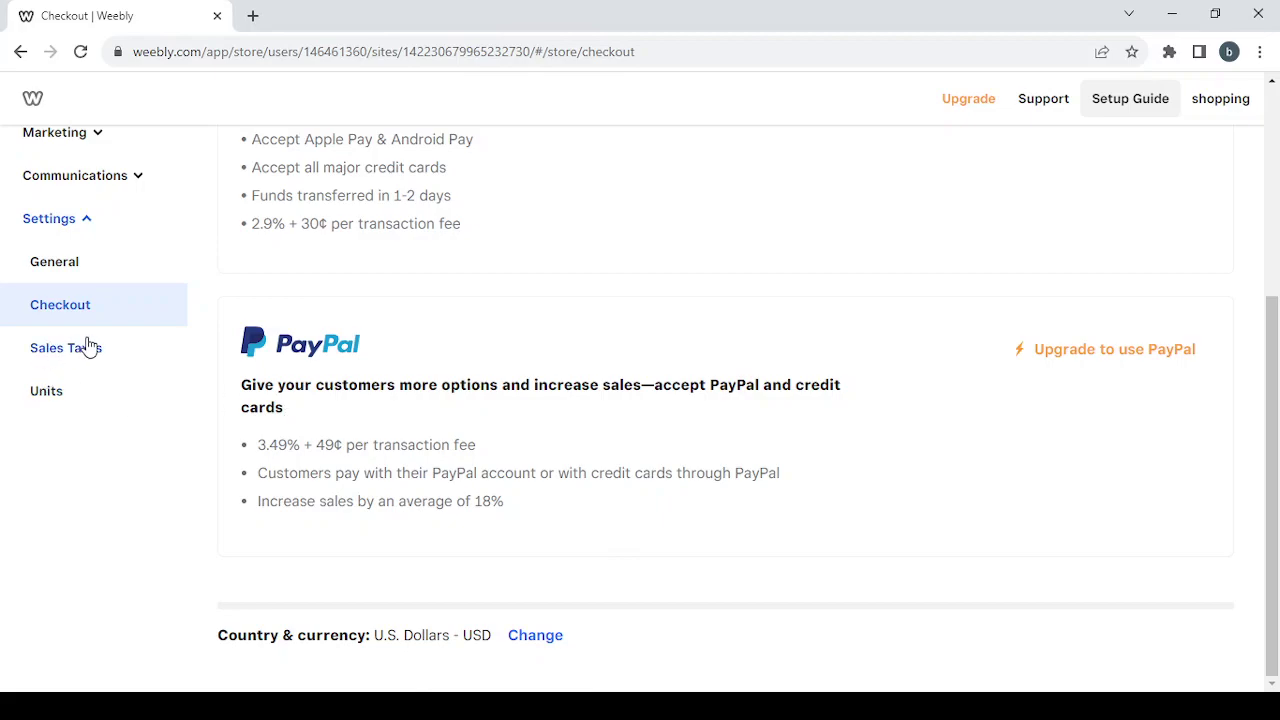
Step: Check the Language & units page (English (US), Imperial), then go back to Overview
left_click(64, 402)
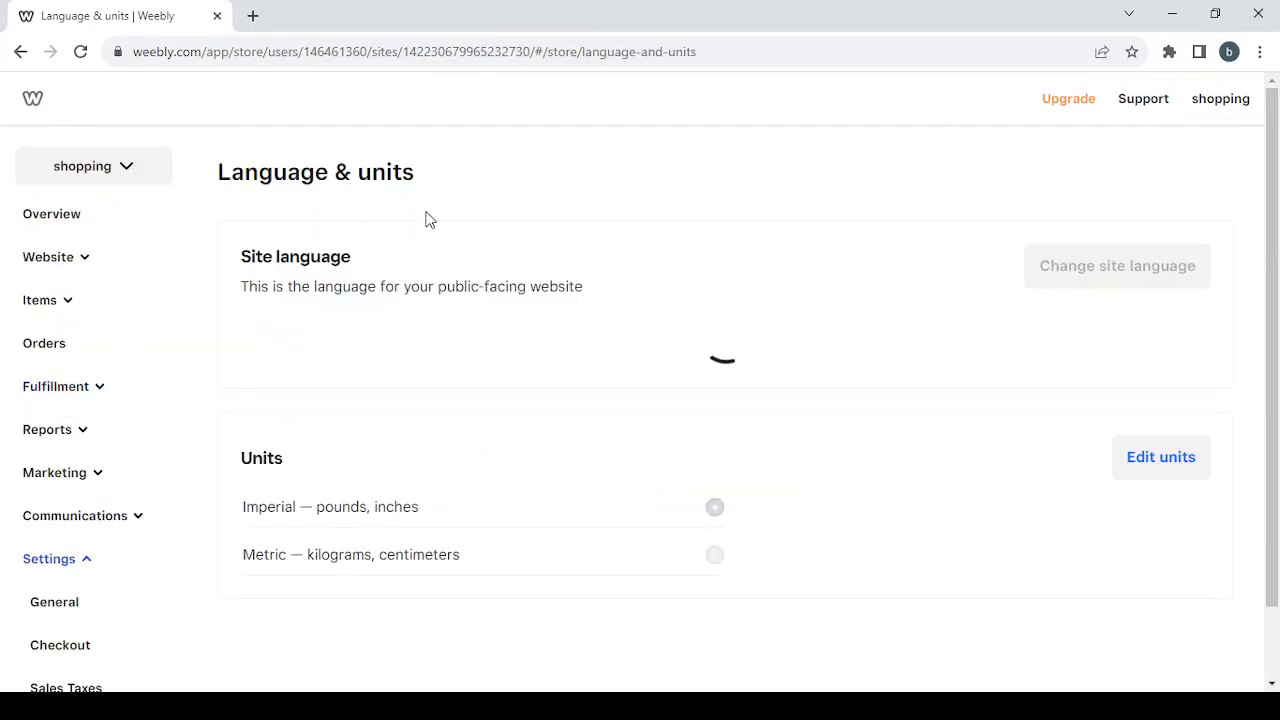
scroll(520, 310, "down", 1)
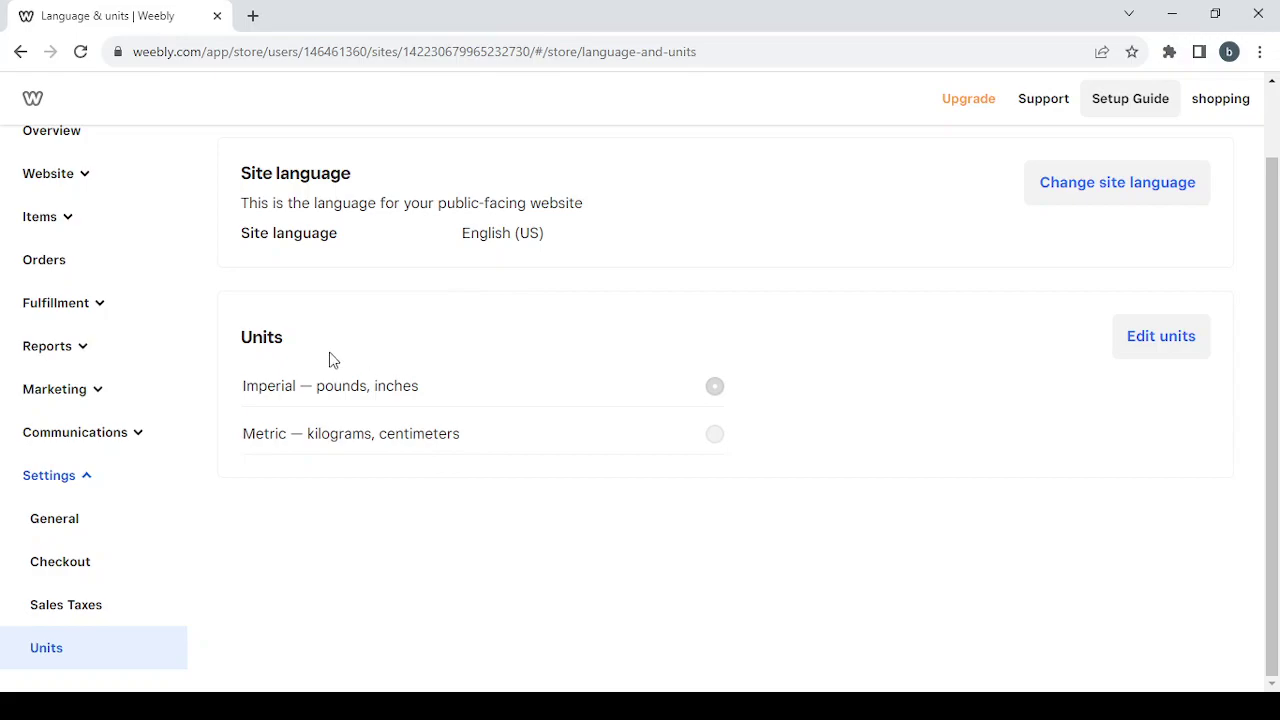
scroll(118, 418, "up", 1)
scroll(118, 418, "up", 1)
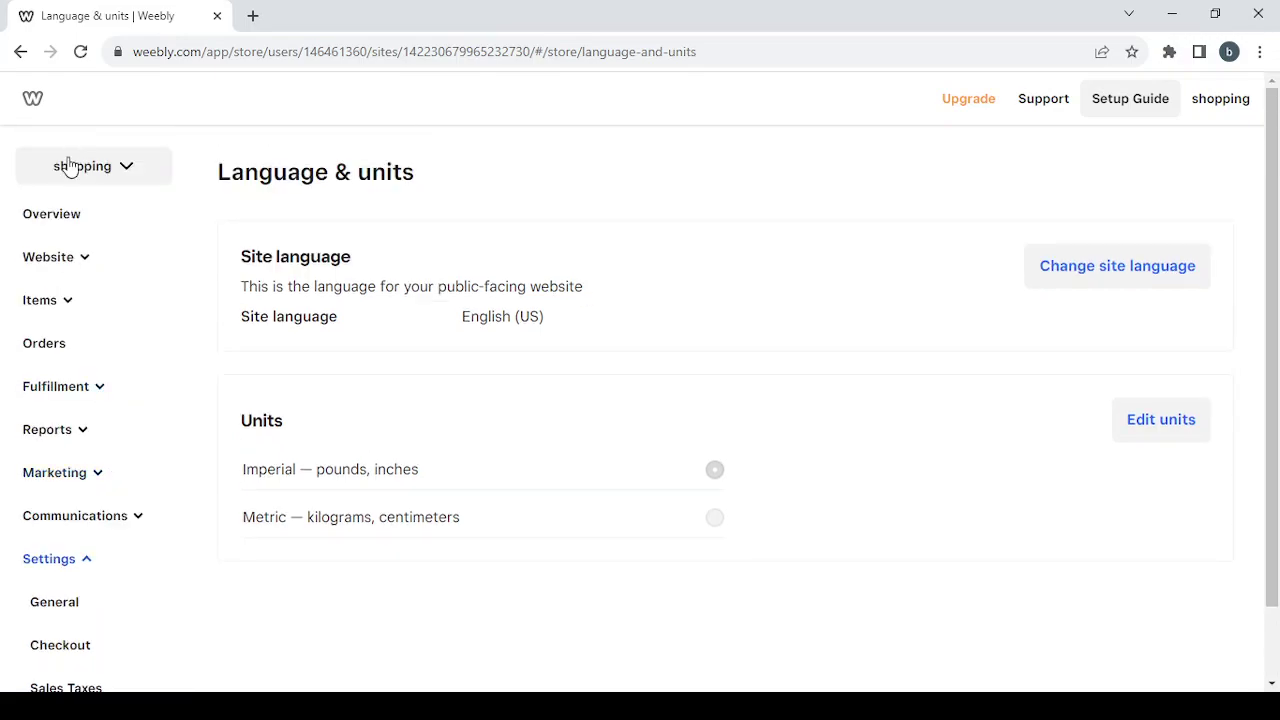
left_click(68, 224)
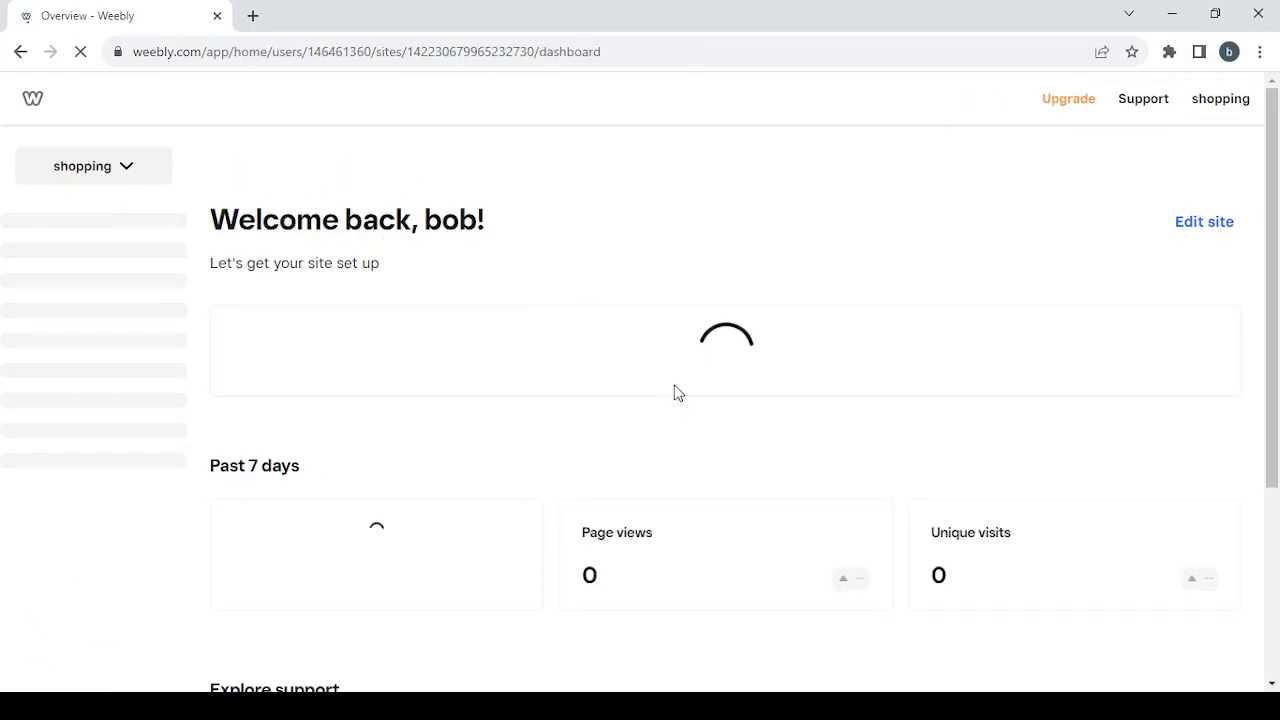
Step: Launch Edit site from the Overview page to load the Design - Style editor
left_click(1208, 226)
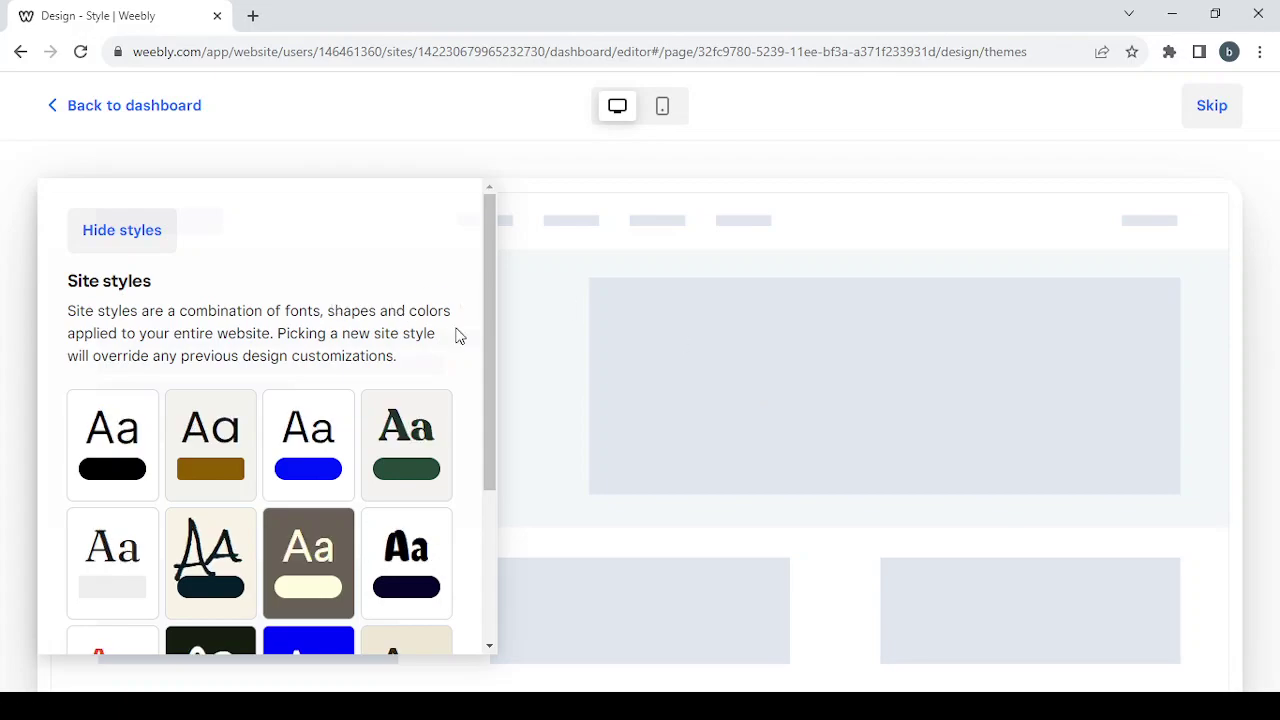
Step: Browse the Site styles list and preview the pale pink style
scroll(456, 336, "down", 5)
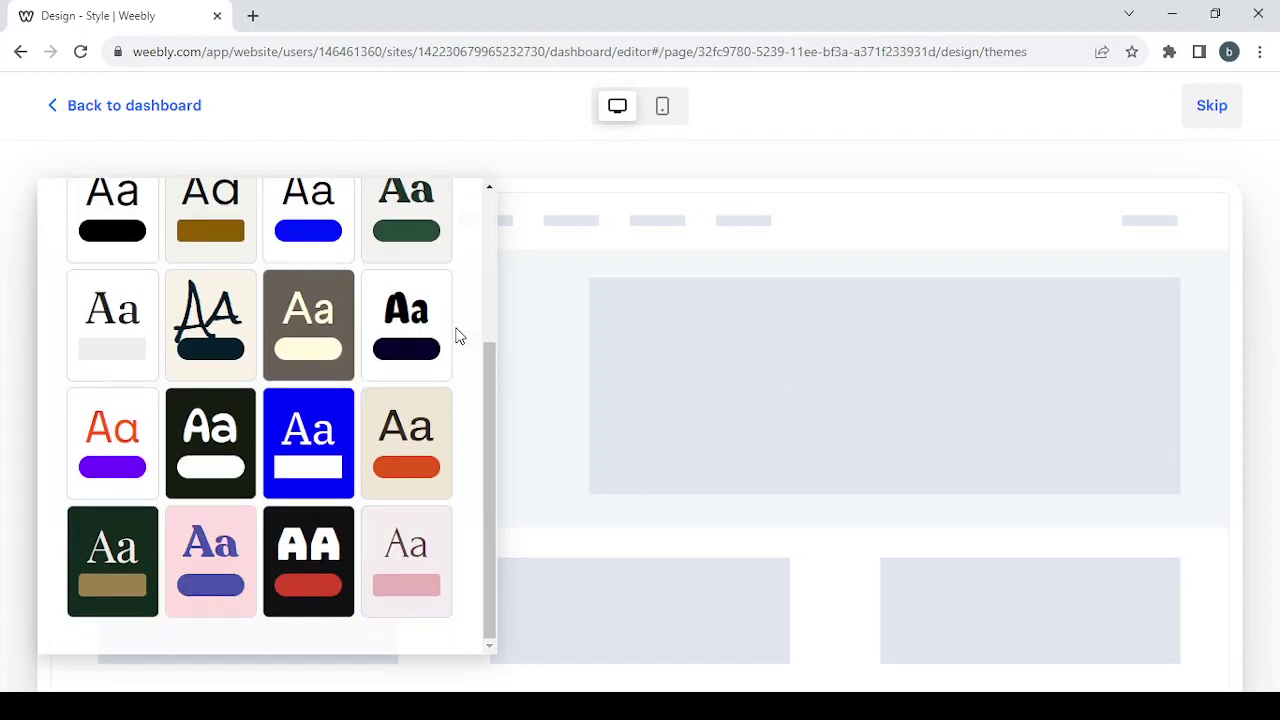
scroll(456, 336, "up", 5)
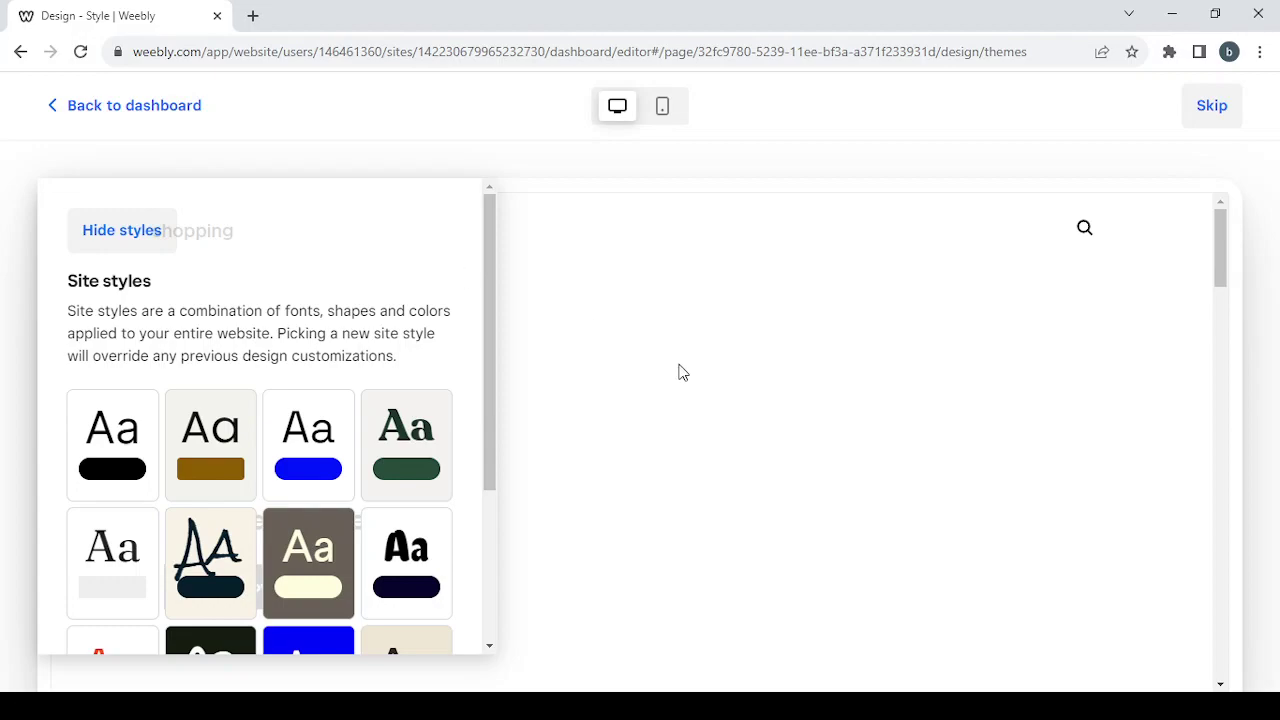
scroll(682, 373, "down", 5)
scroll(403, 395, "down", 2)
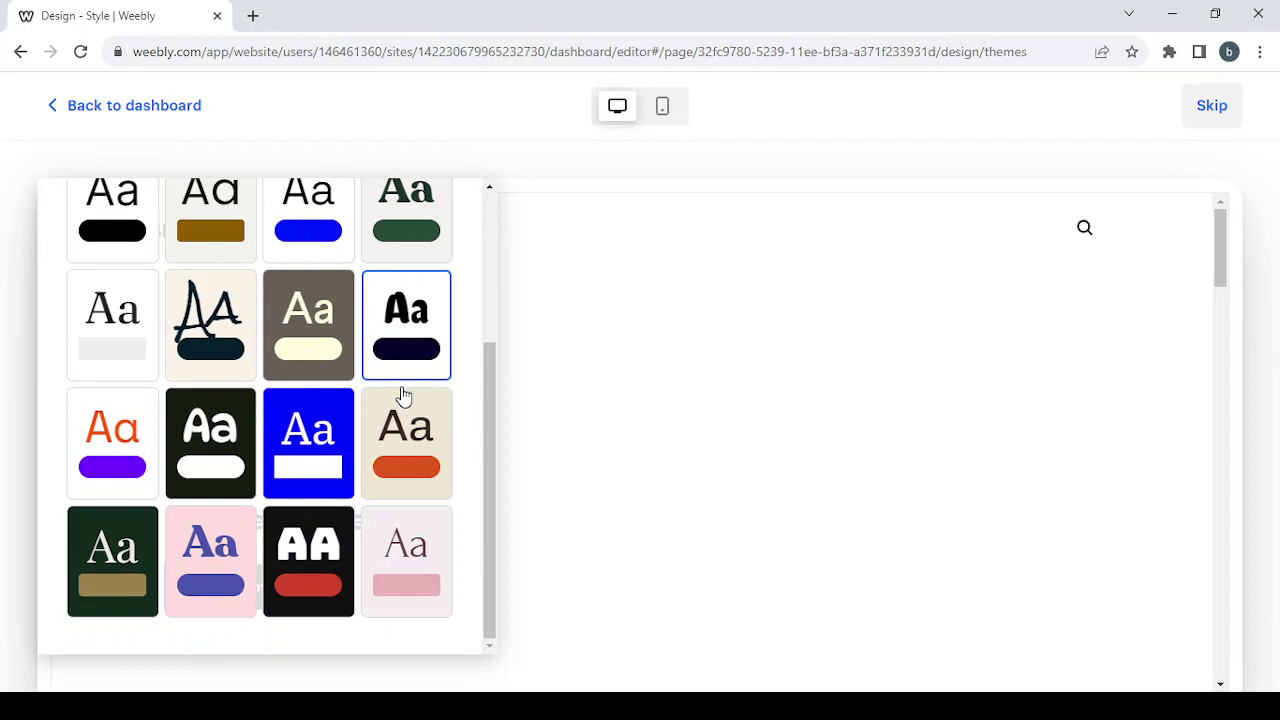
left_click(406, 585)
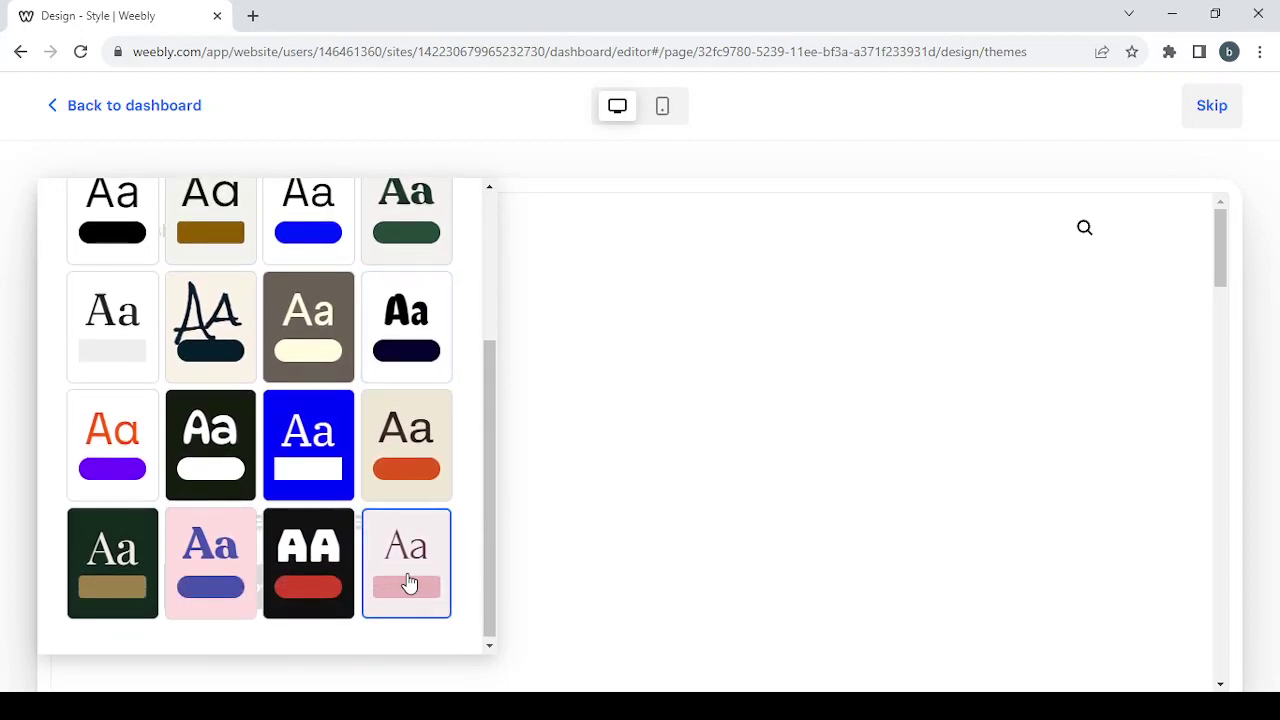
Step: Apply the cursive-lettered style and view the full-page preview down to the contact section
left_click(213, 328)
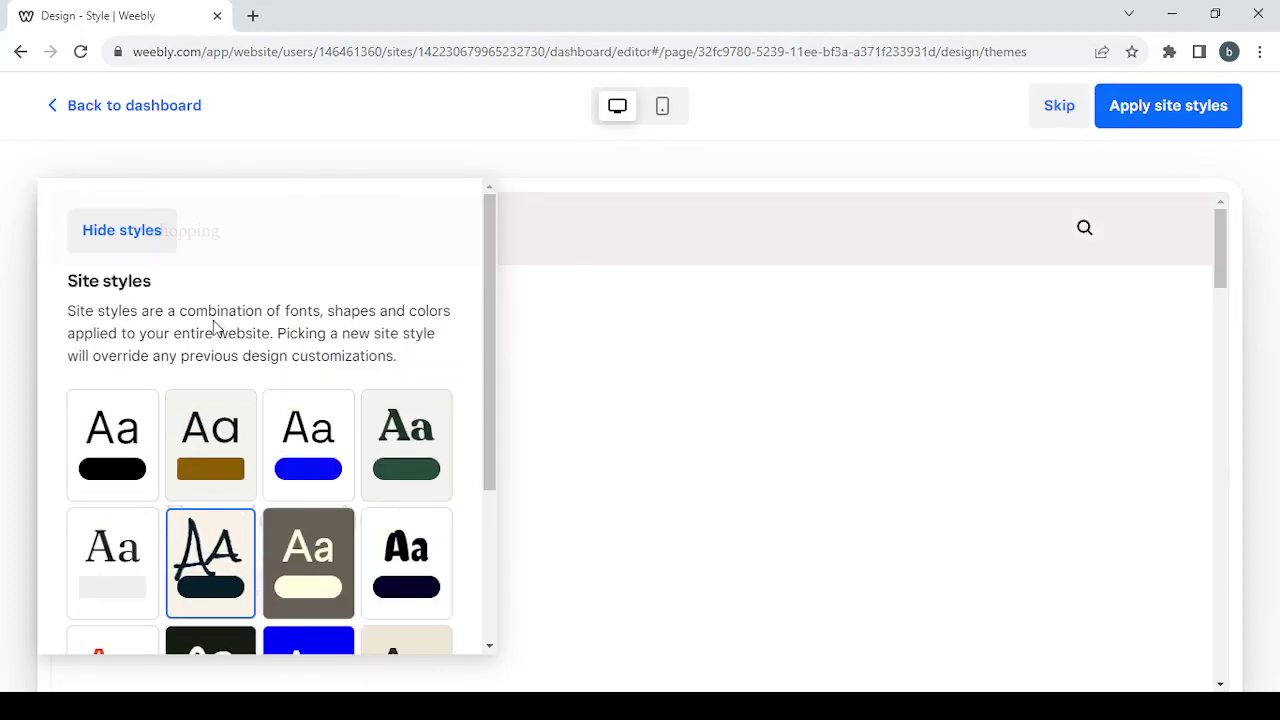
left_click(121, 229)
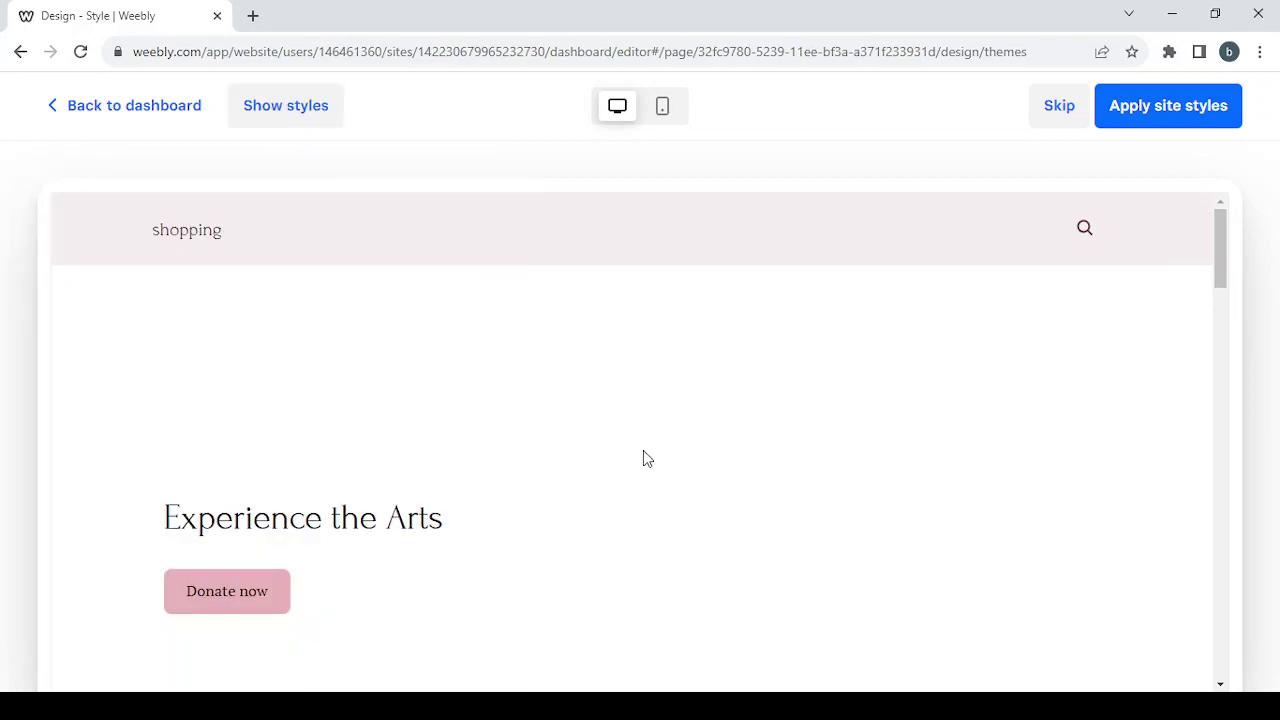
scroll(644, 455, "down", 6)
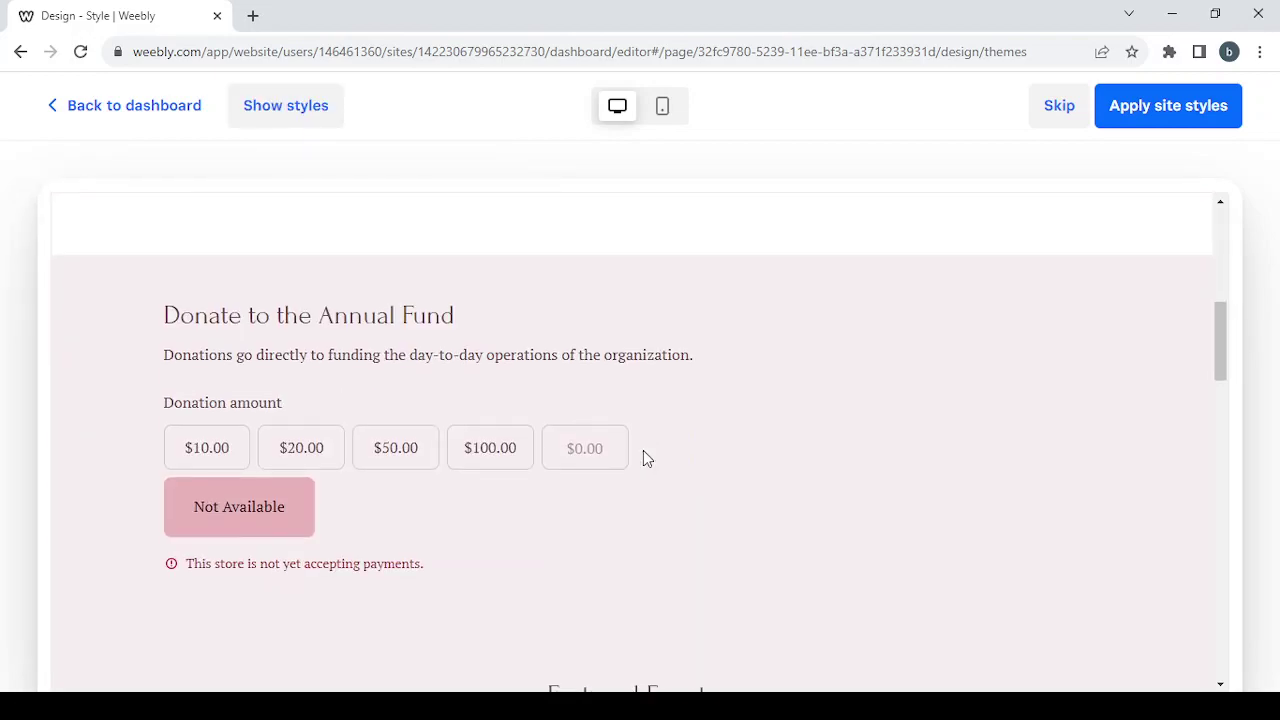
scroll(643, 458, "down", 10)
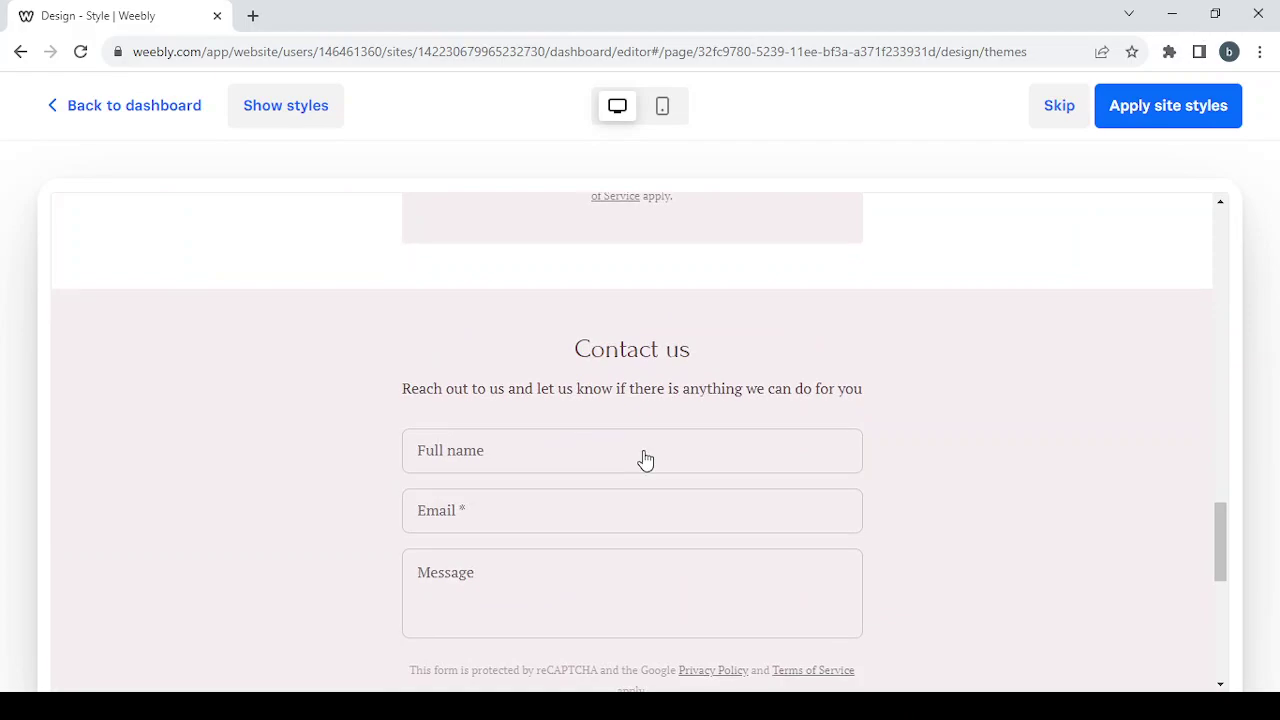
scroll(645, 459, "down", 2)
scroll(644, 455, "up", 15)
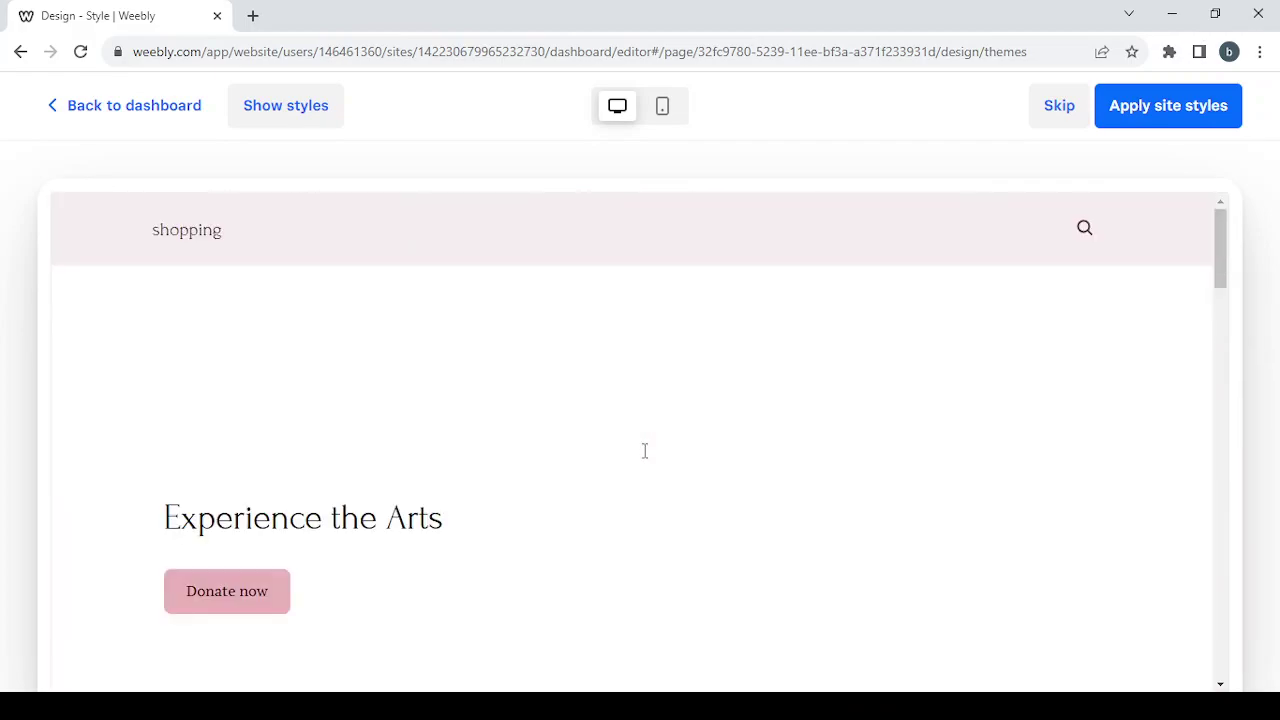
Step: Choose the pale pink site style with purple pill-shaped buttons from the style list
left_click(276, 116)
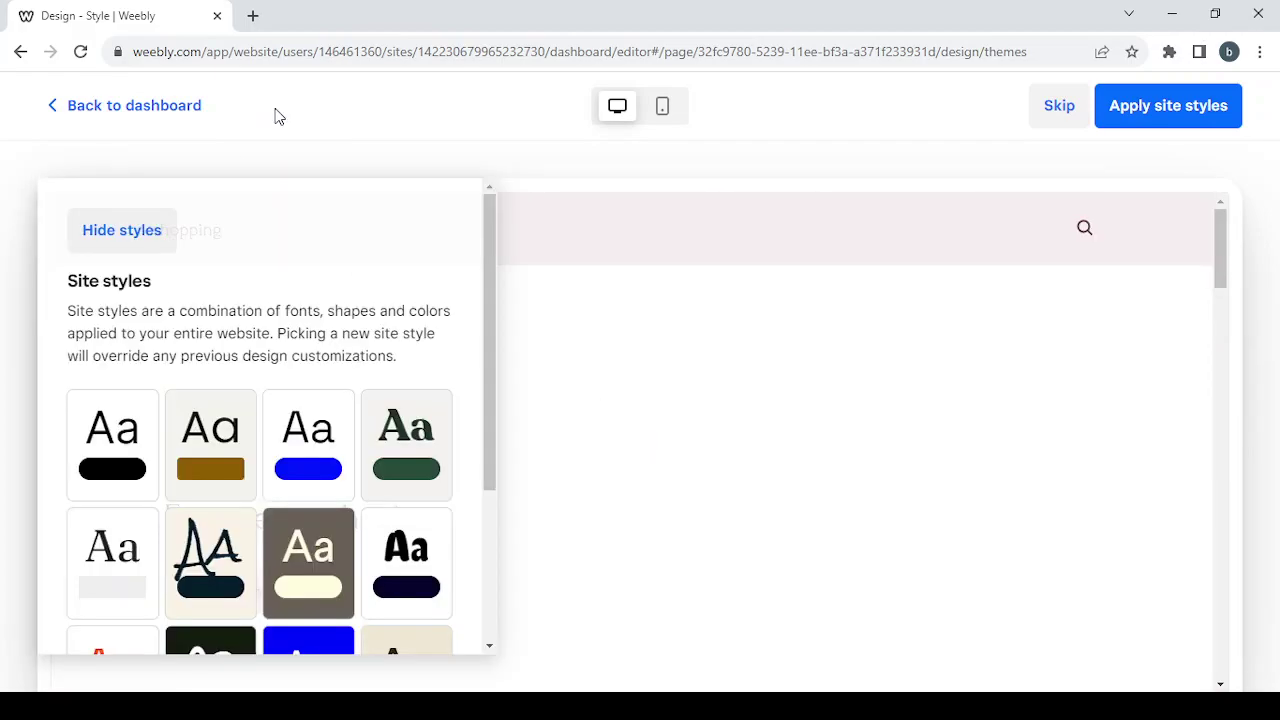
scroll(379, 400, "down", 3)
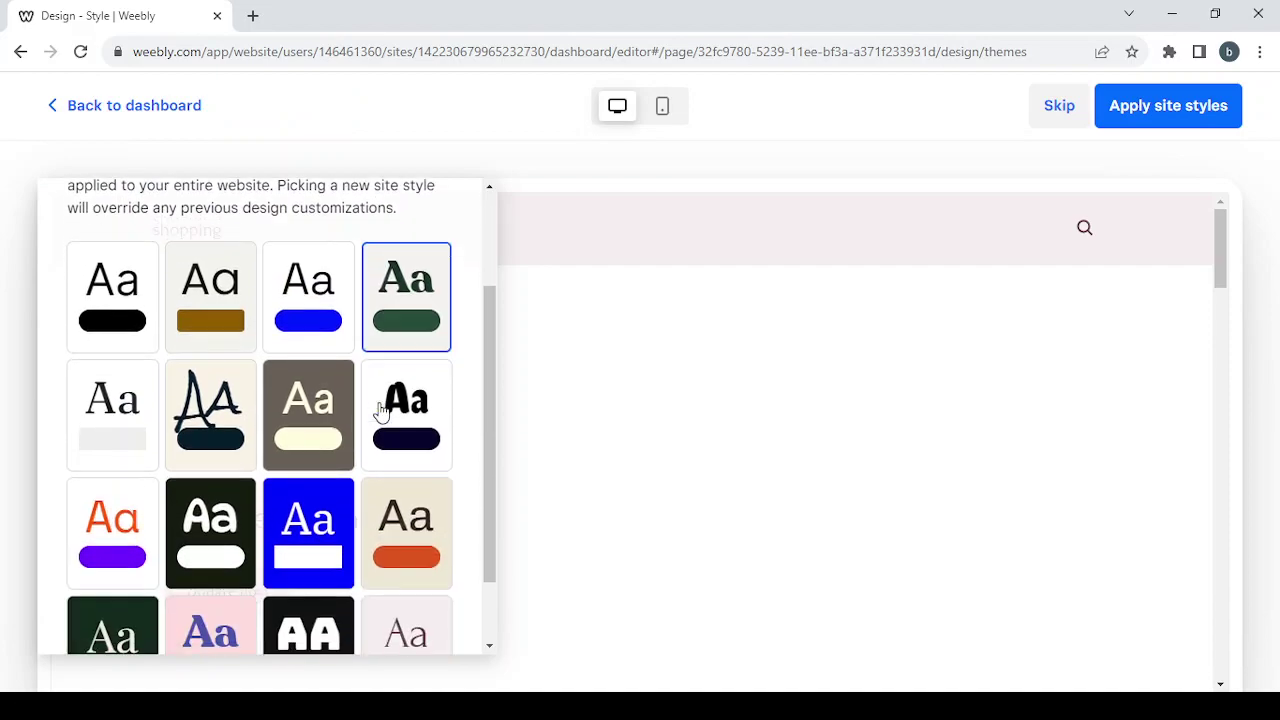
scroll(380, 410, "down", 1)
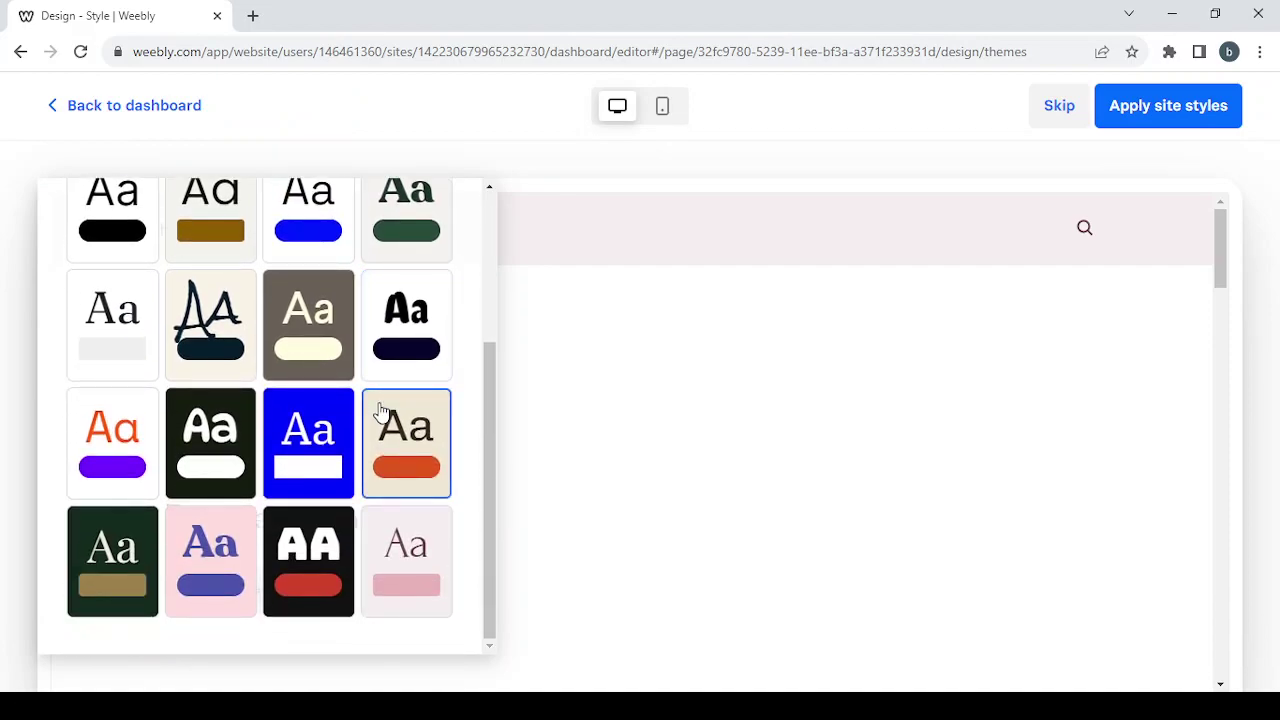
left_click(212, 548)
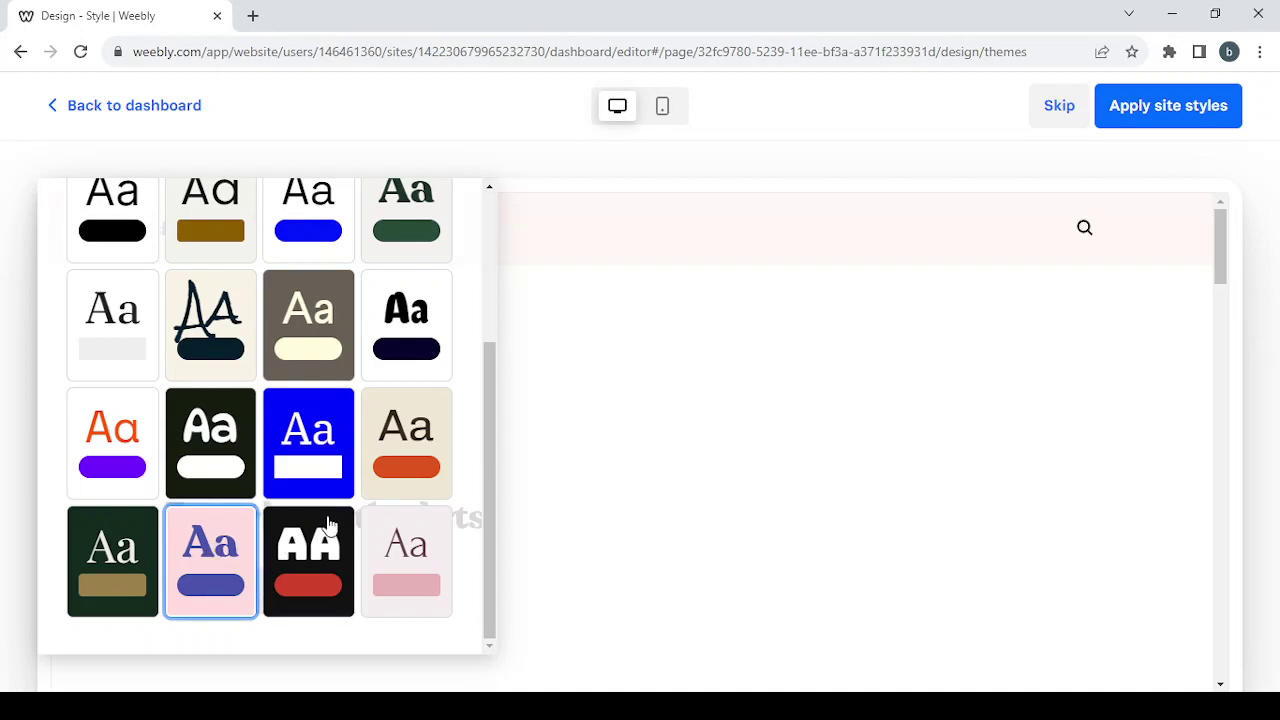
left_click(250, 310)
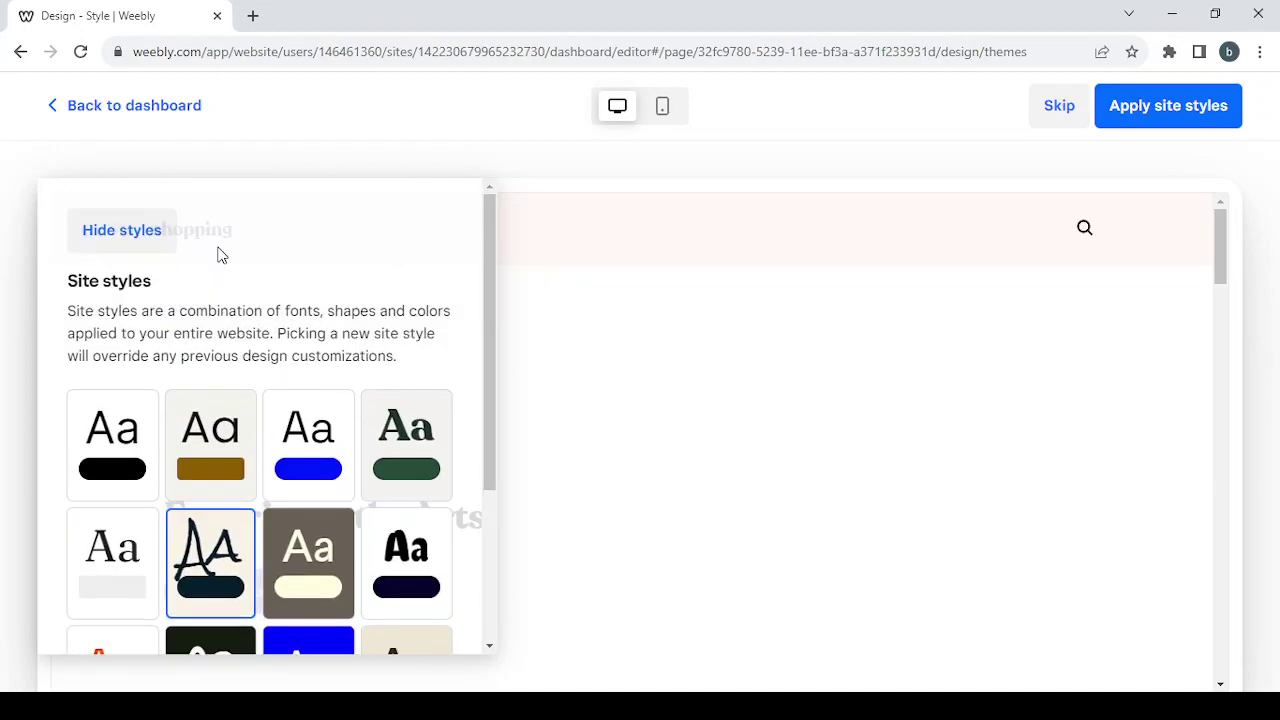
Step: Hide the style choices, review the pink preview, and apply it to the whole site
left_click(131, 238)
scroll(475, 445, "down", 2)
scroll(480, 450, "down", 10)
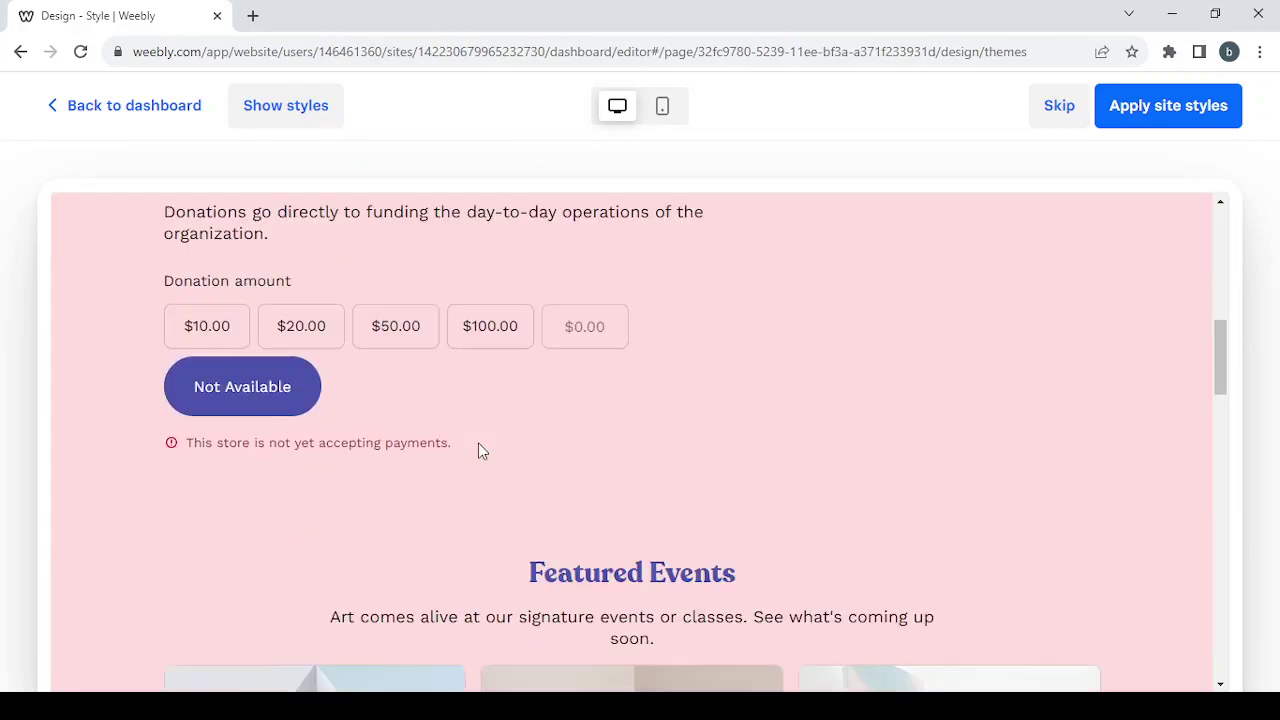
scroll(480, 450, "down", 10)
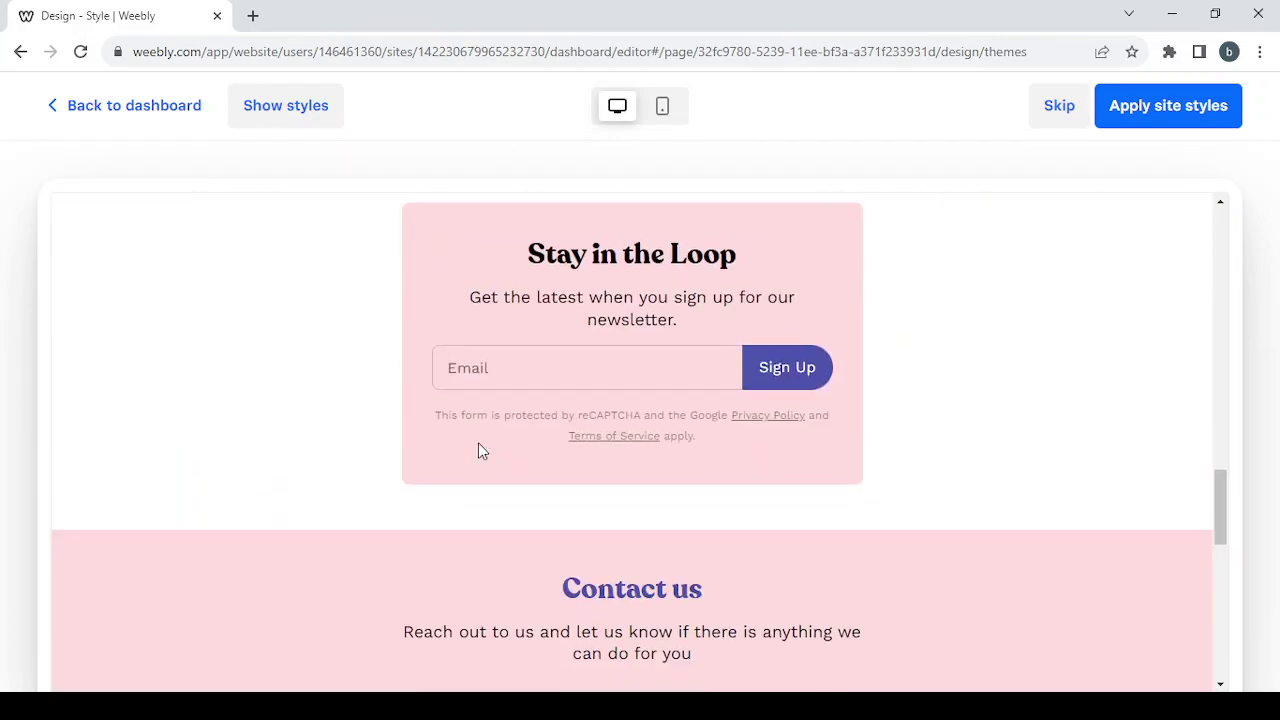
scroll(480, 450, "up", 20)
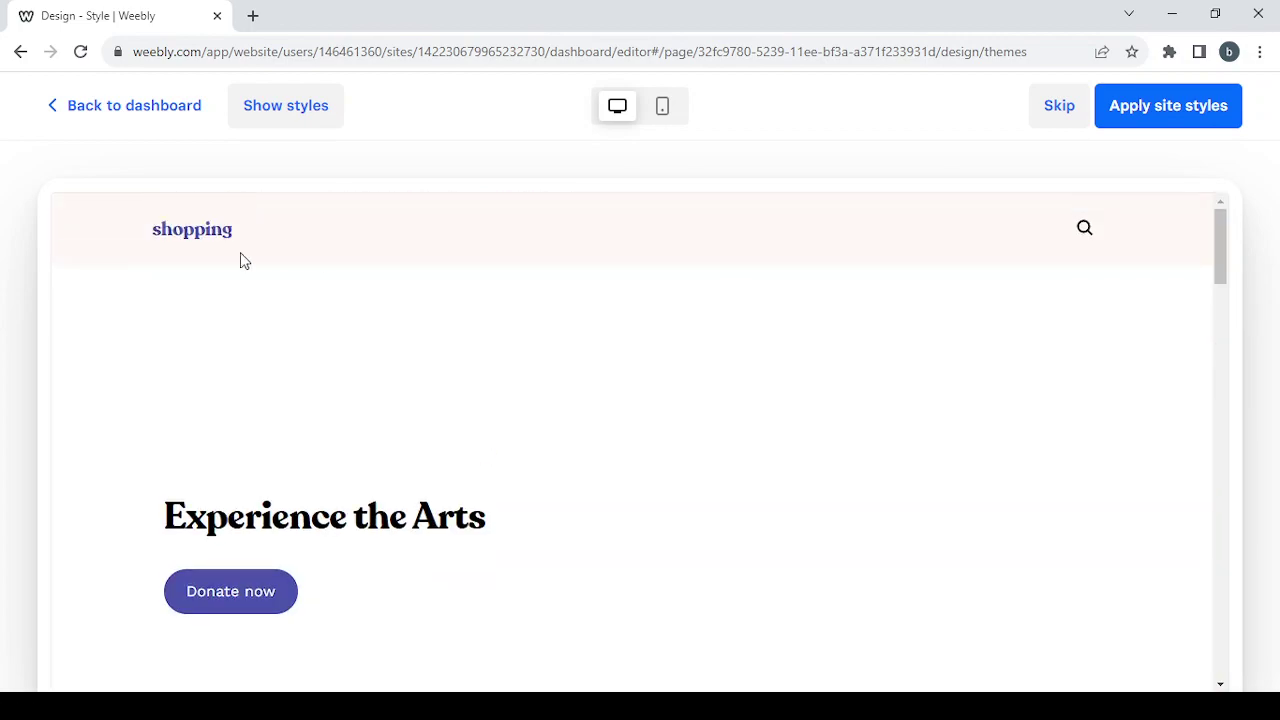
left_click(1183, 121)
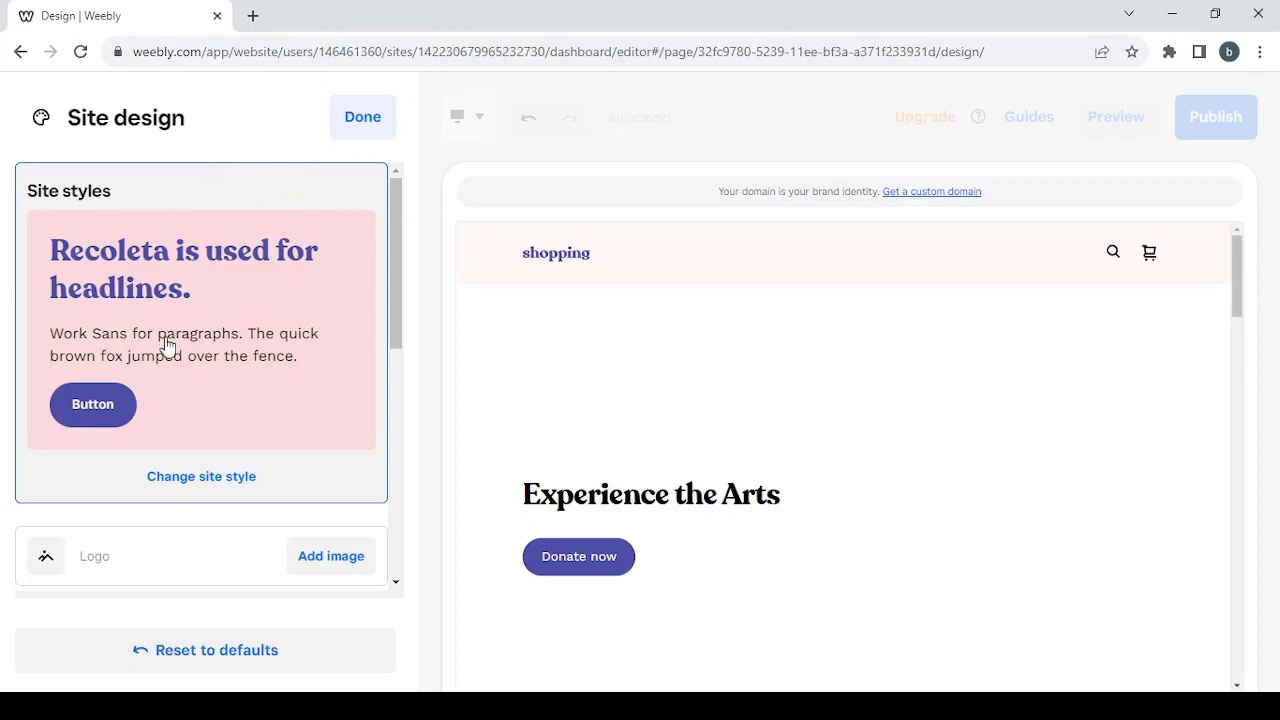
Step: Replace the Recoleta / Work Sans font pairing with Comfortaa / Larsseit
scroll(224, 368, "down", 3)
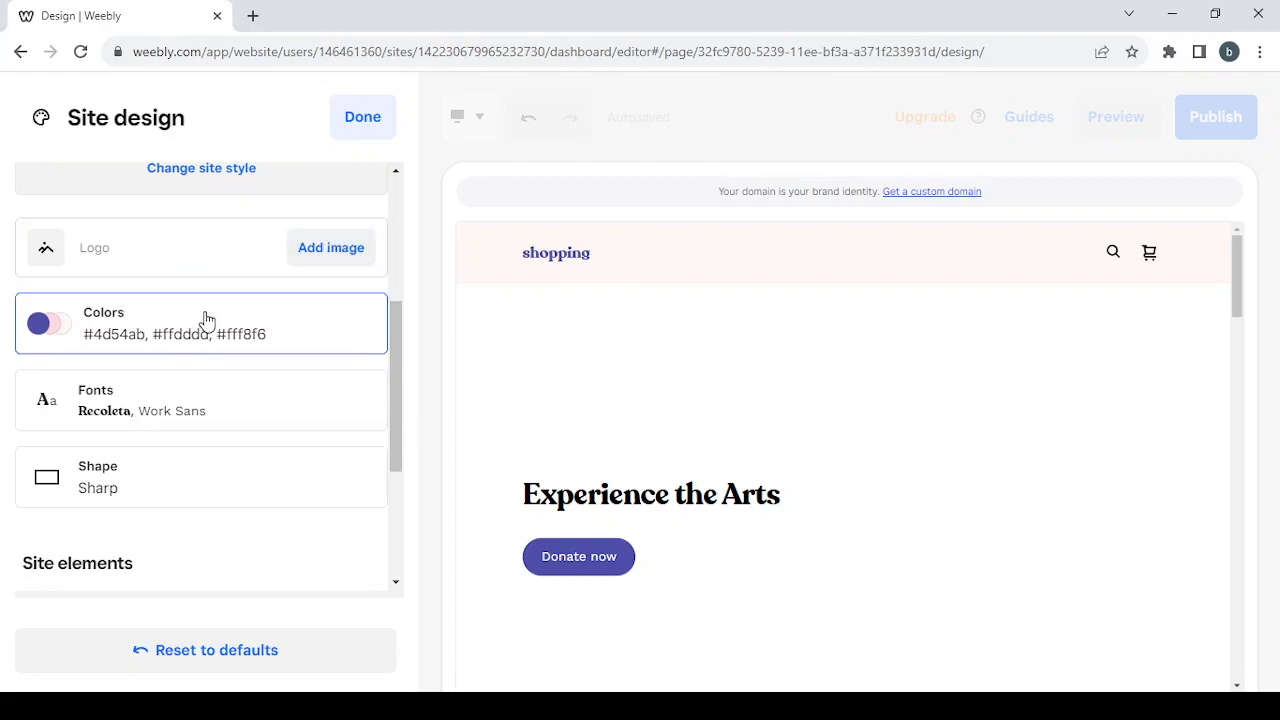
left_click(193, 409)
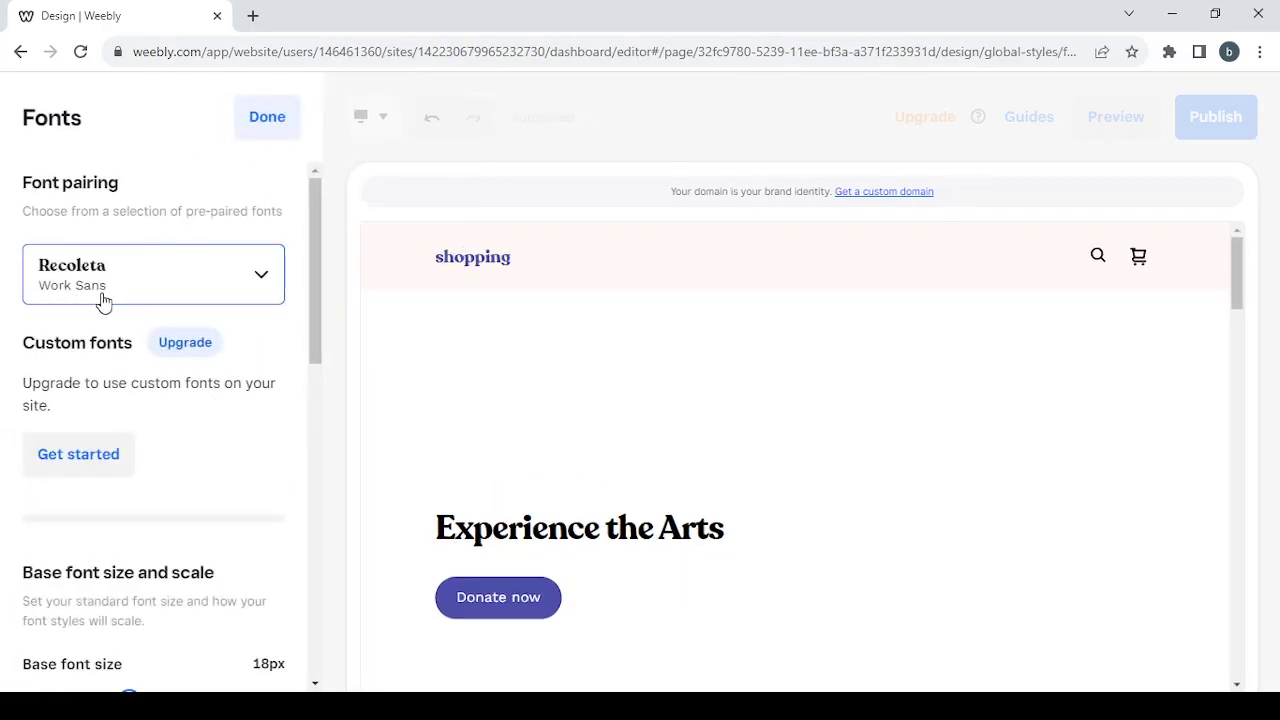
left_click(207, 275)
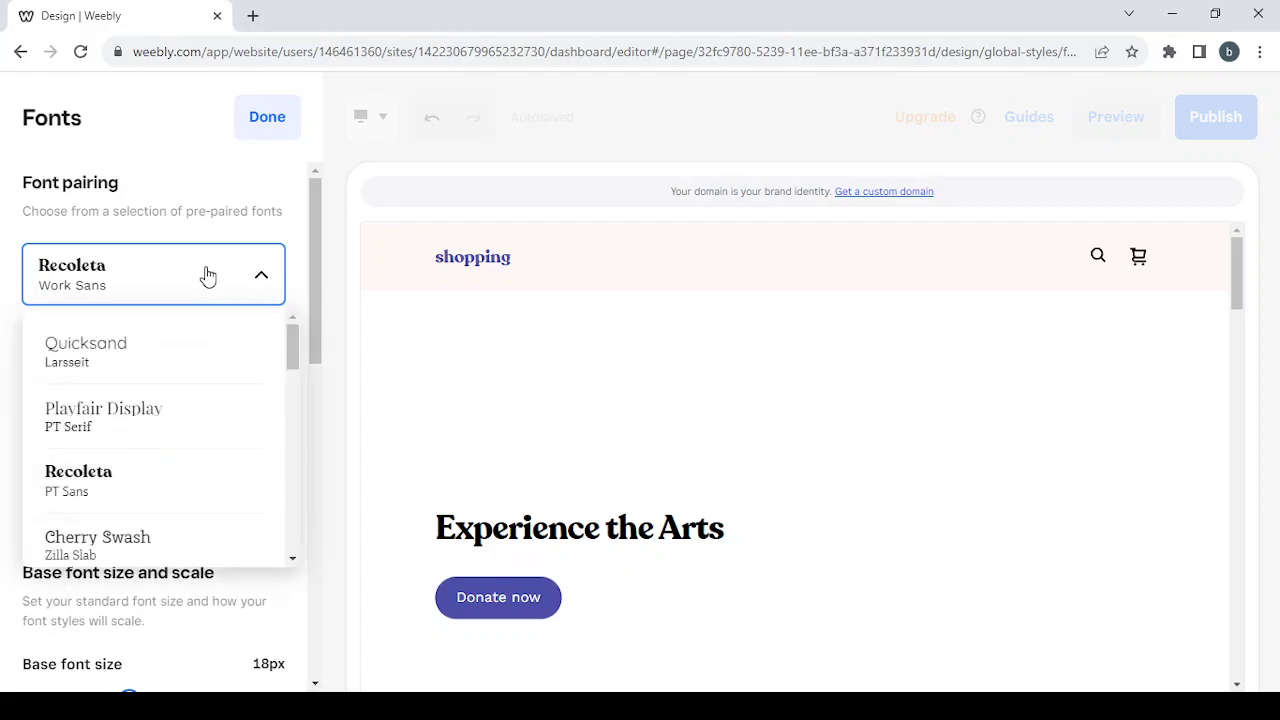
scroll(190, 486, "down", 1)
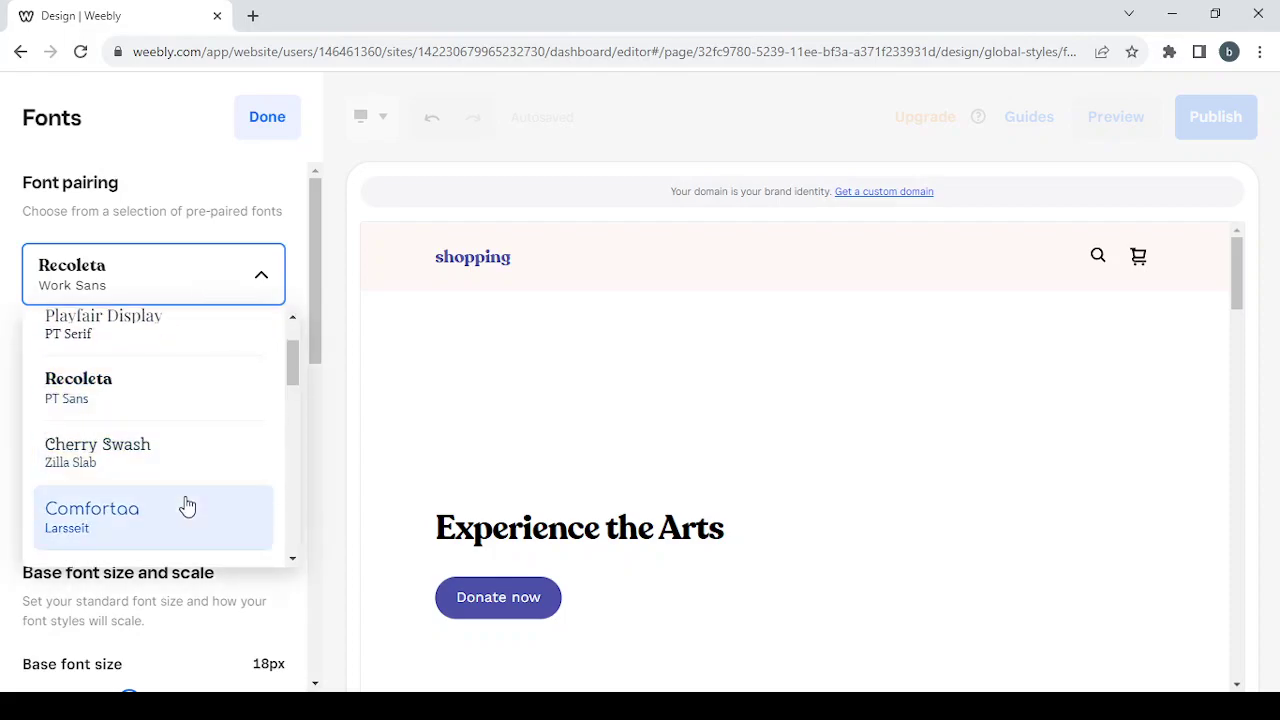
left_click(188, 527)
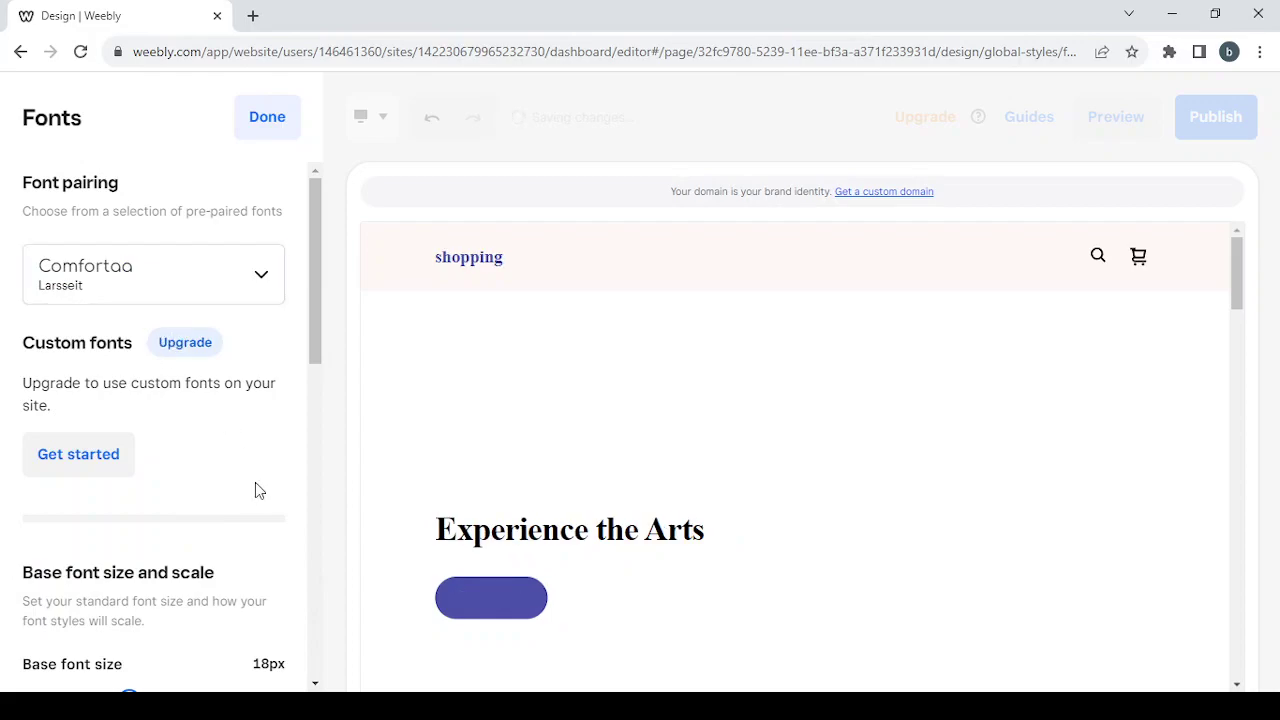
scroll(255, 484, "down", 6)
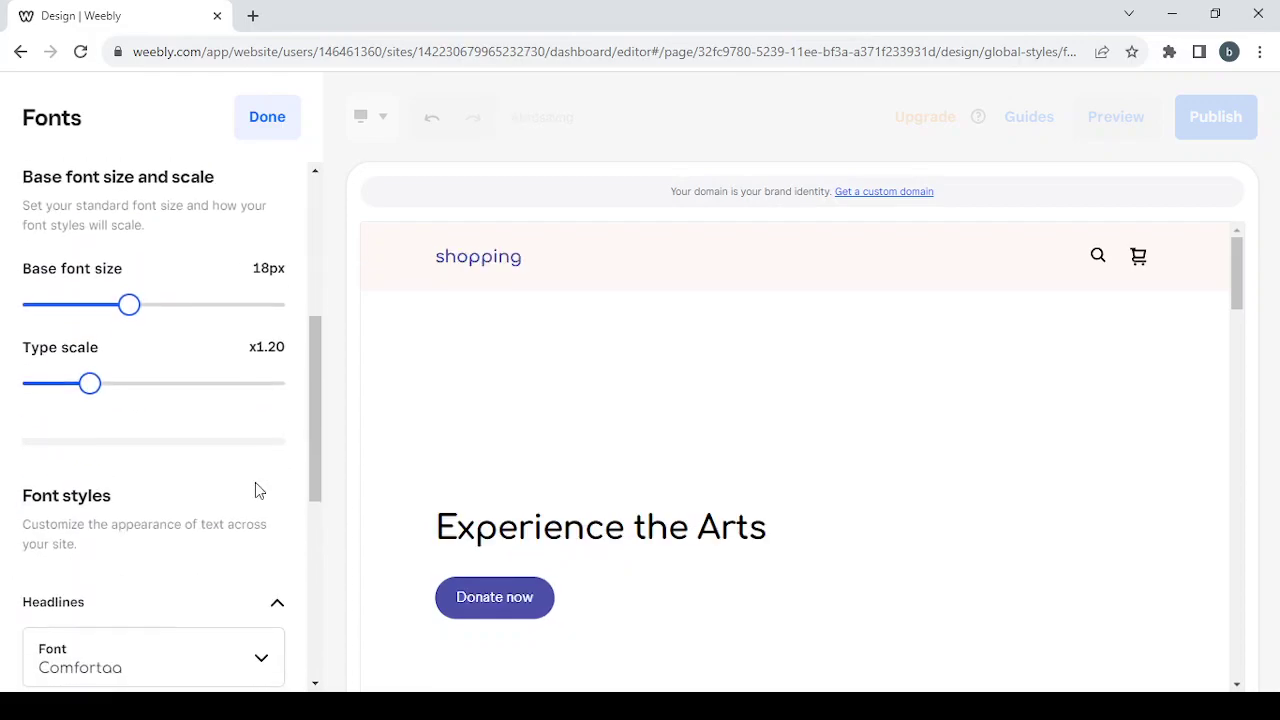
scroll(257, 490, "down", 2)
scroll(257, 490, "up", 9)
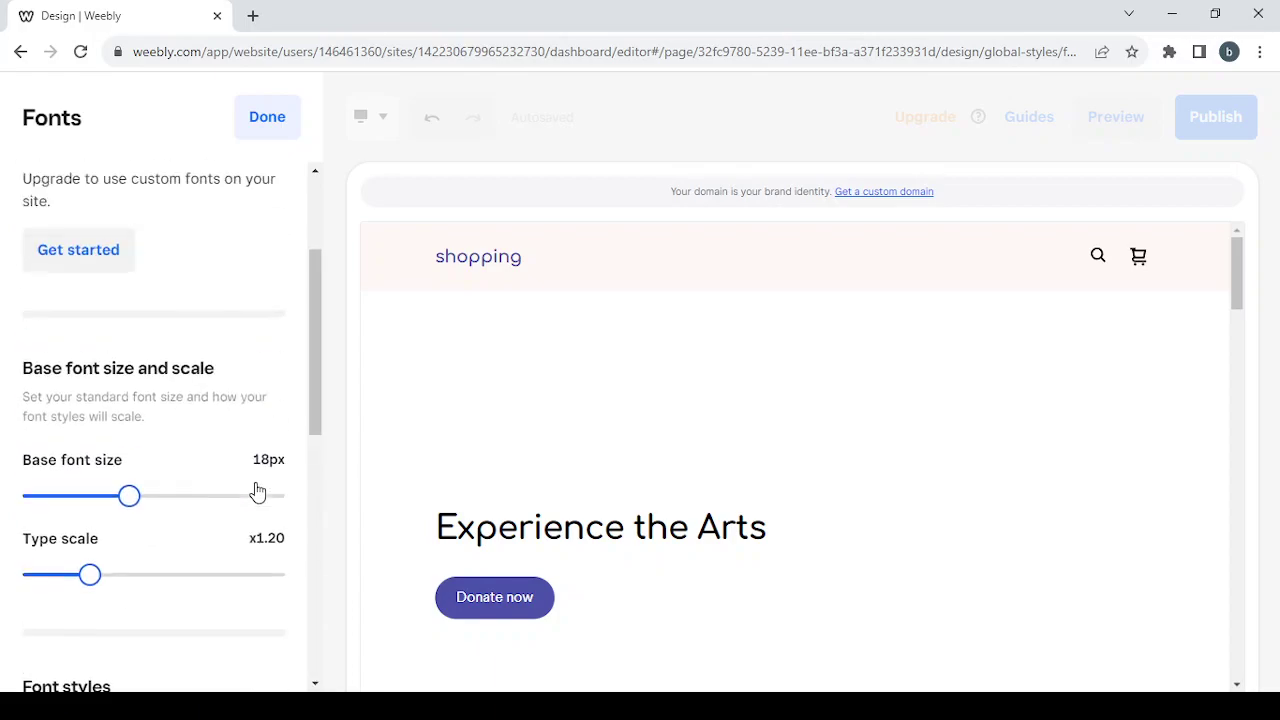
left_click(273, 128)
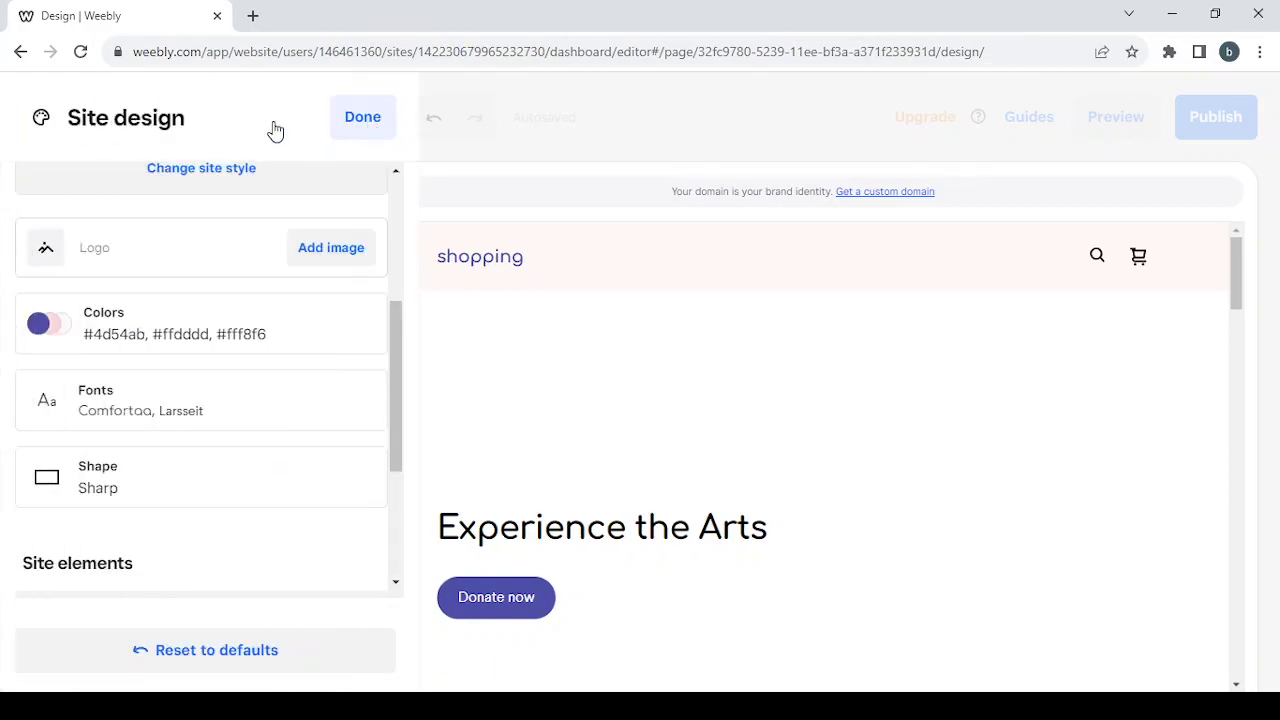
Step: Set the Buttons and form fields shape from Sharp to Rounded
scroll(294, 446, "down", 1)
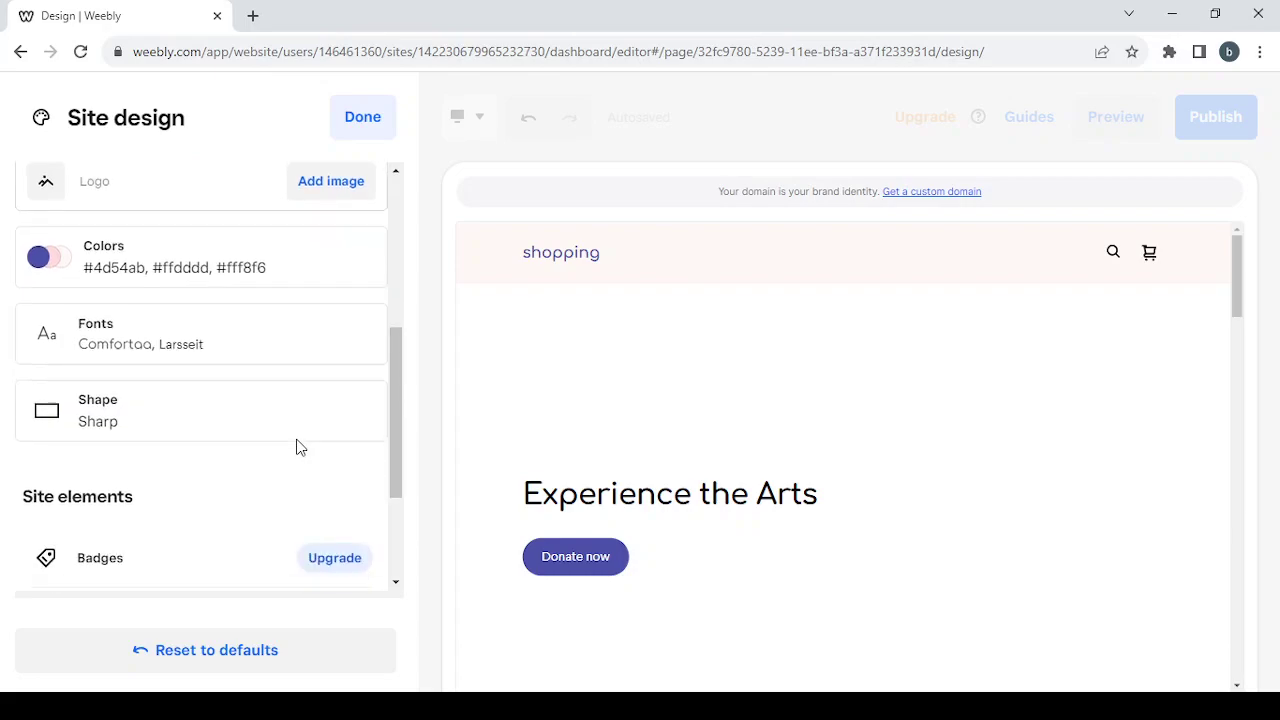
left_click(172, 415)
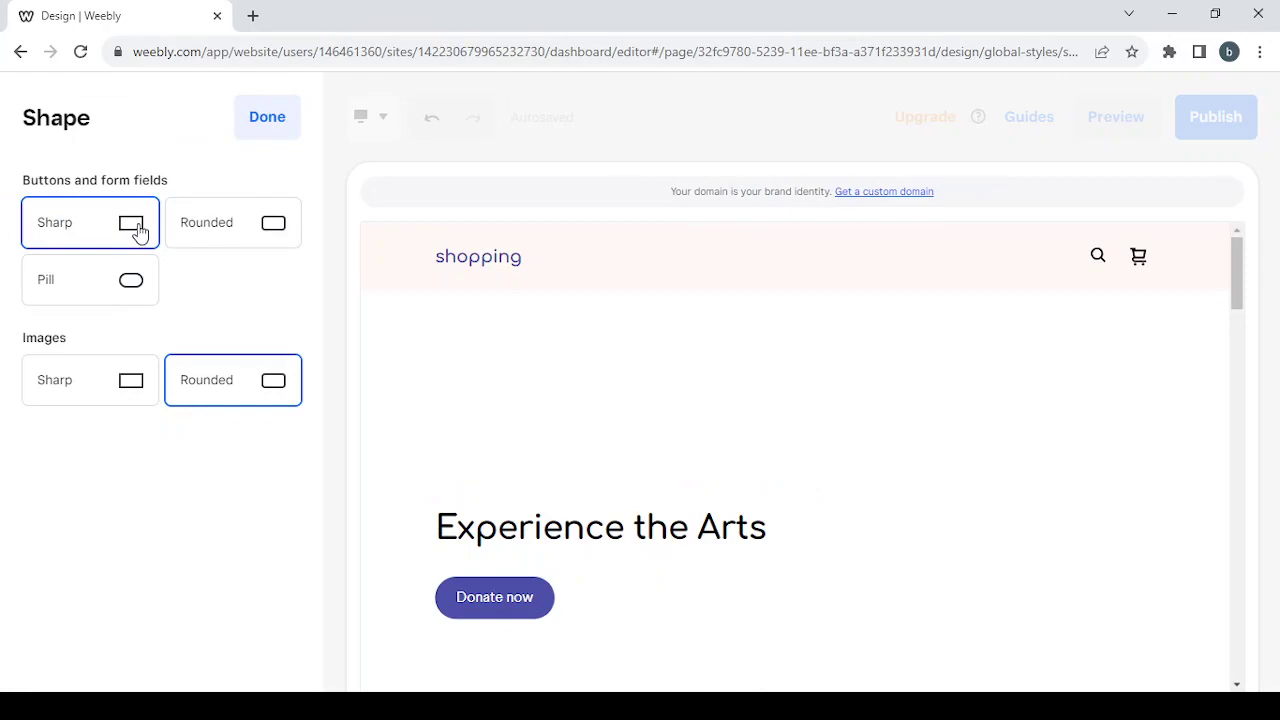
left_click(224, 236)
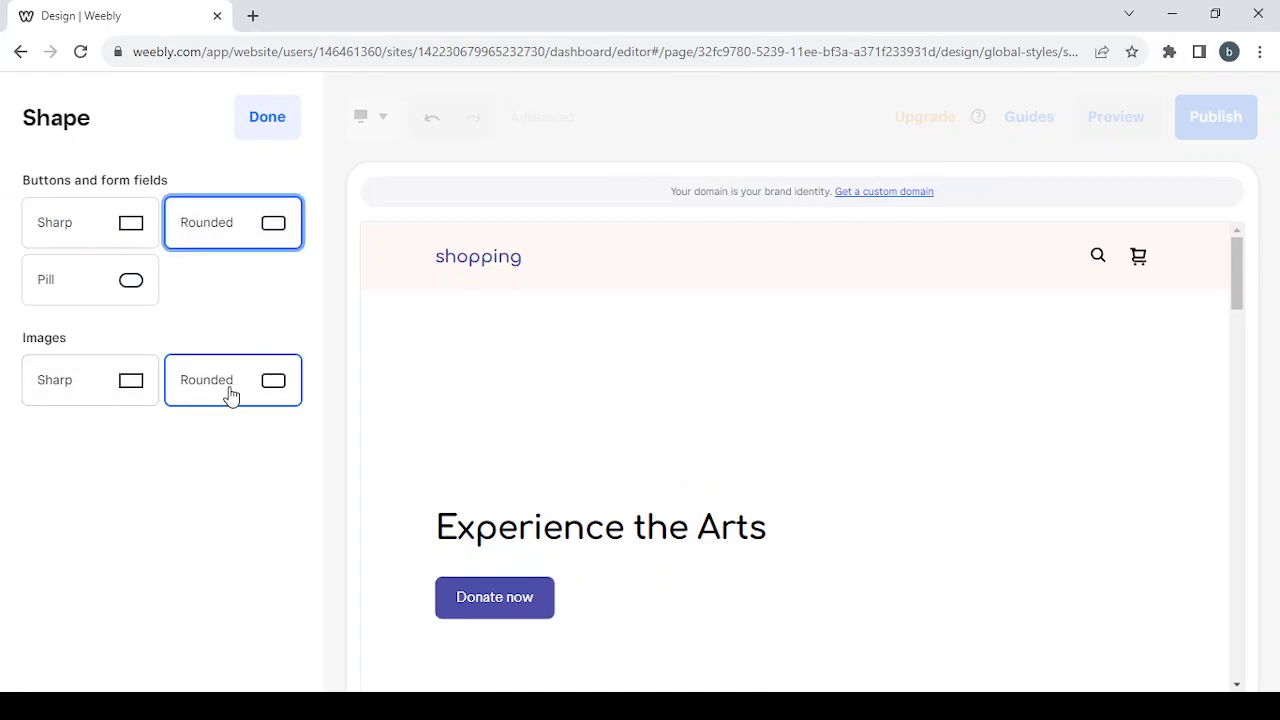
left_click(270, 120)
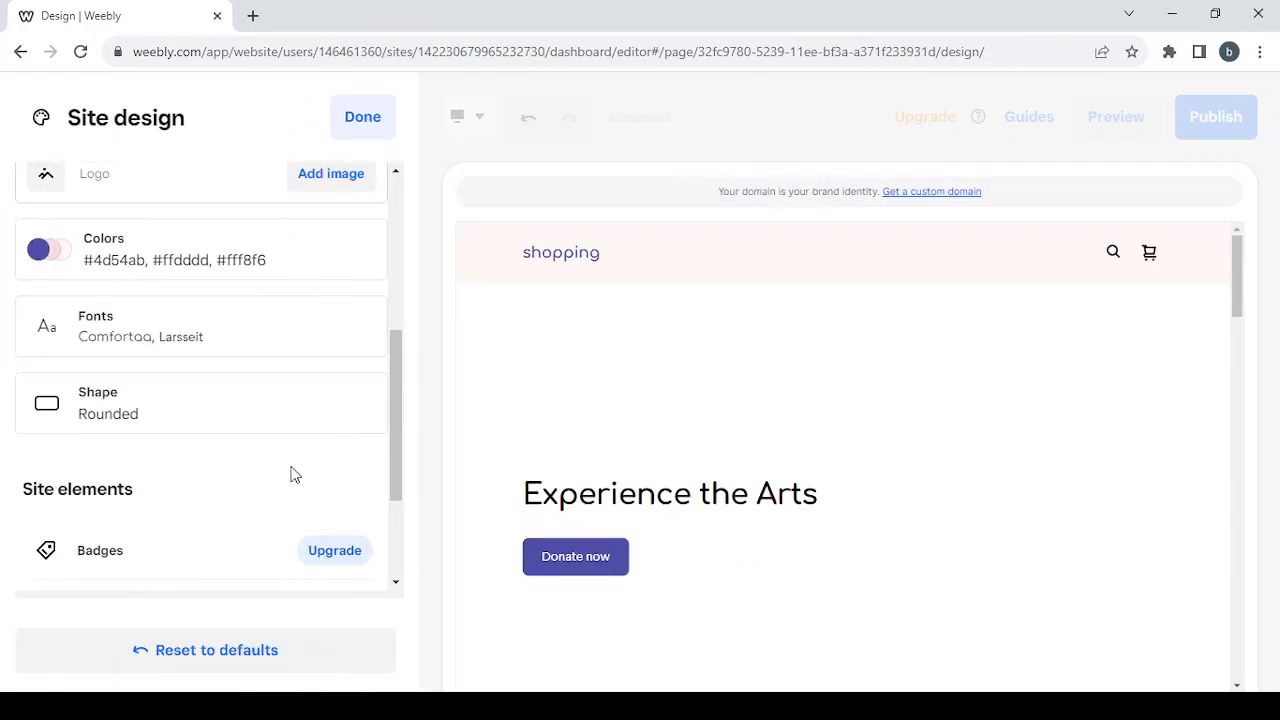
scroll(289, 474, "up", 4)
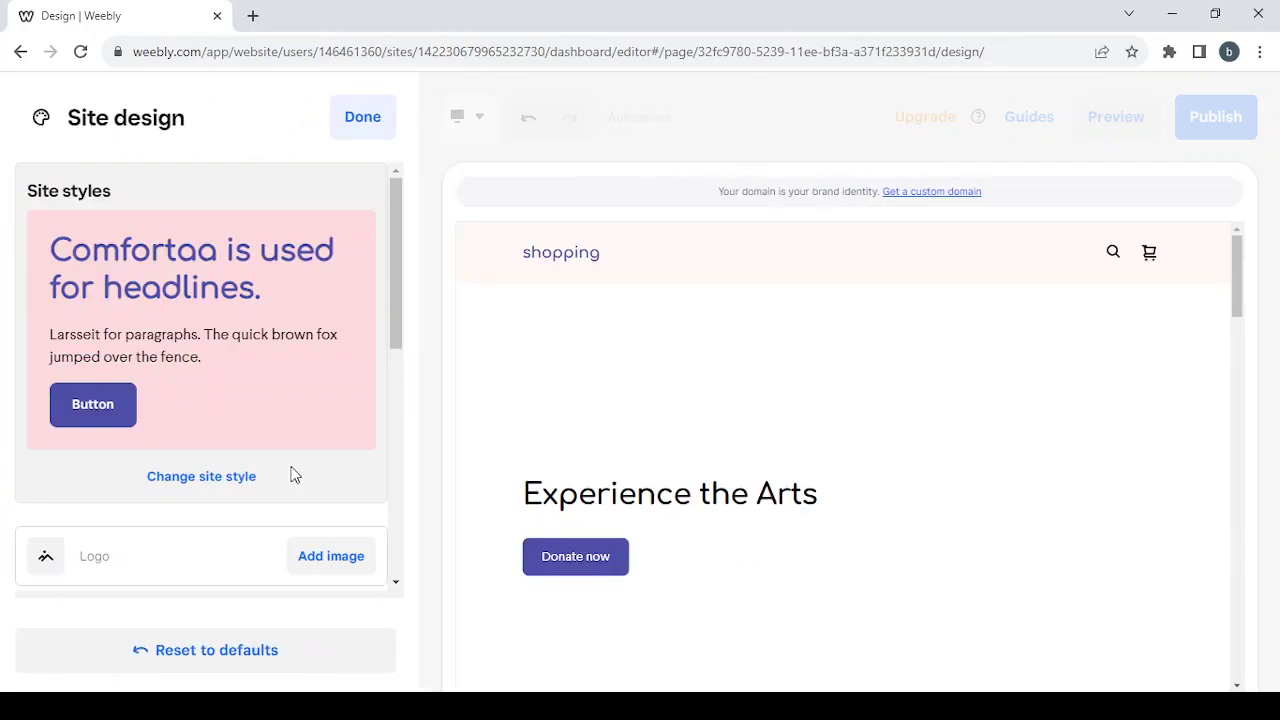
Step: Exit Site design and close the domain setup dialog, page list tip and scrolling text upgrade notice
left_click(362, 116)
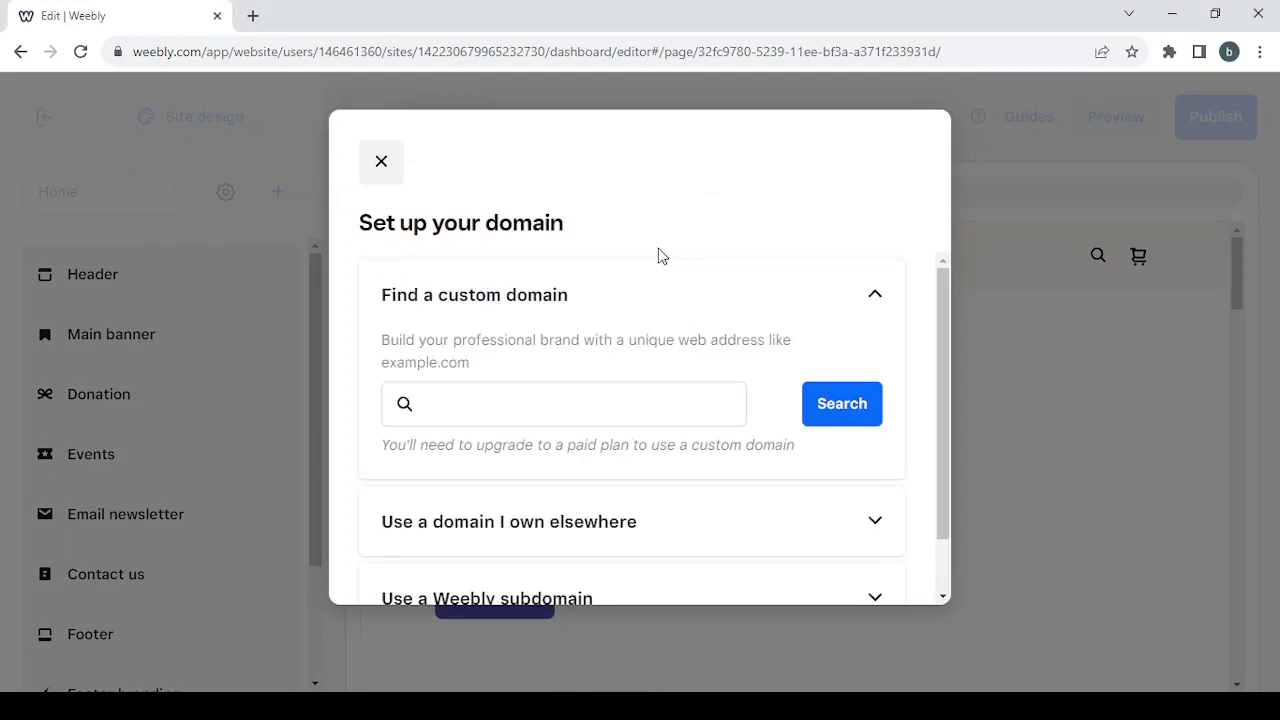
left_click(377, 167)
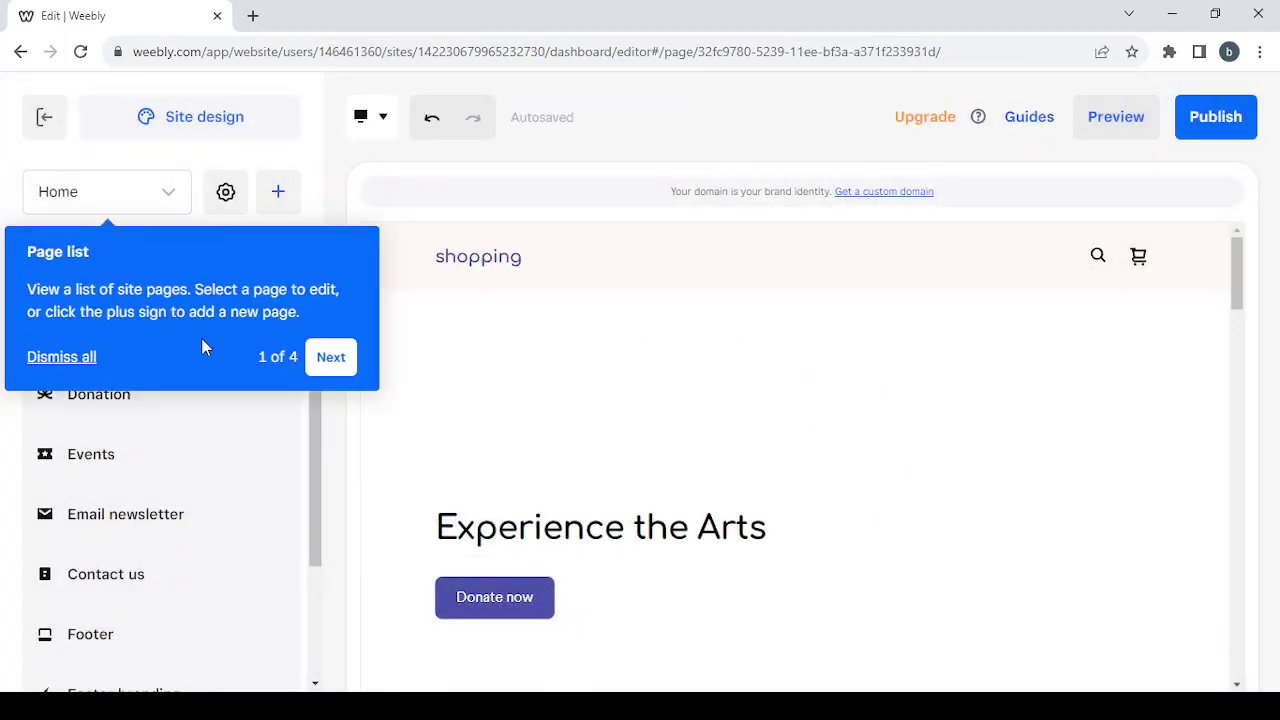
left_click(68, 362)
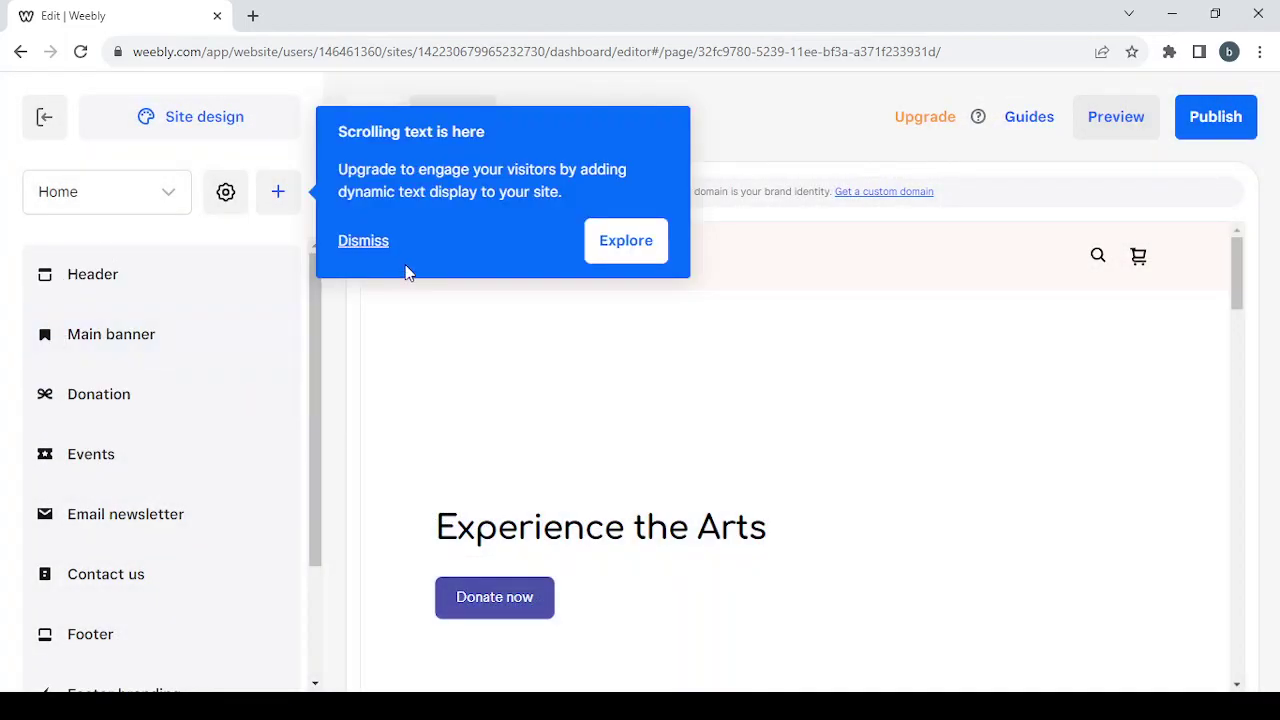
left_click(376, 250)
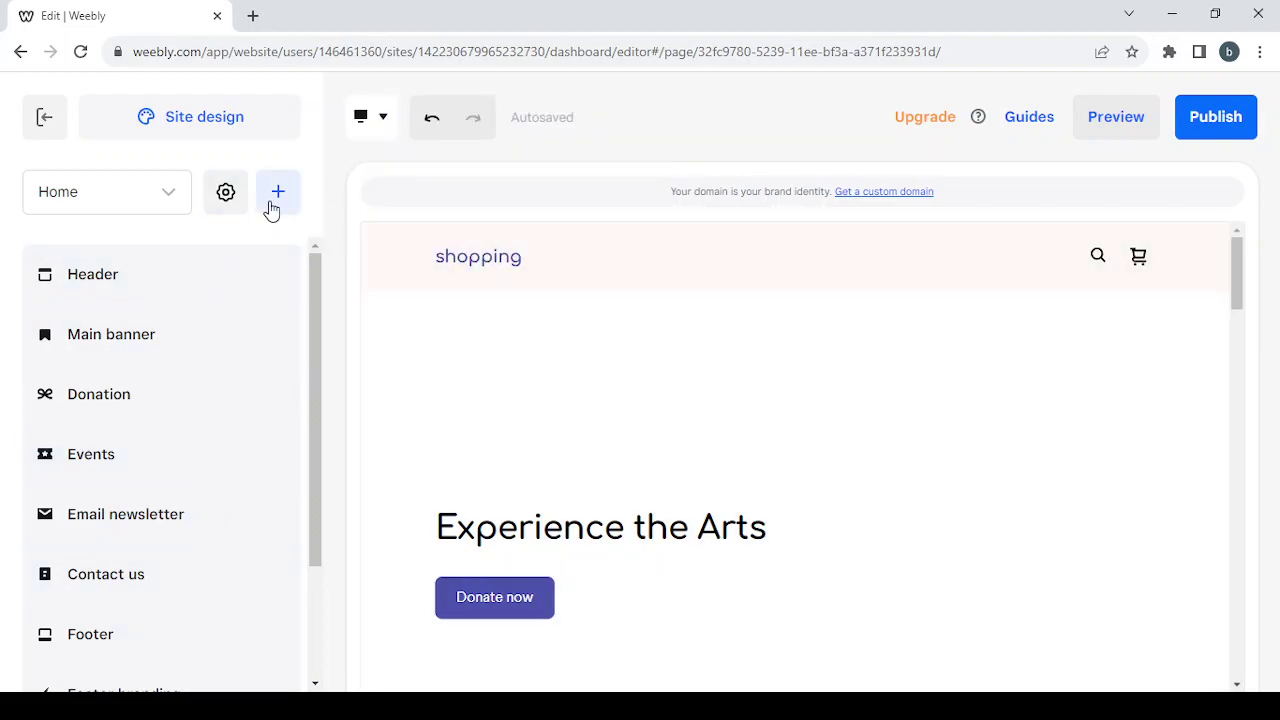
scroll(209, 334, "down", 3)
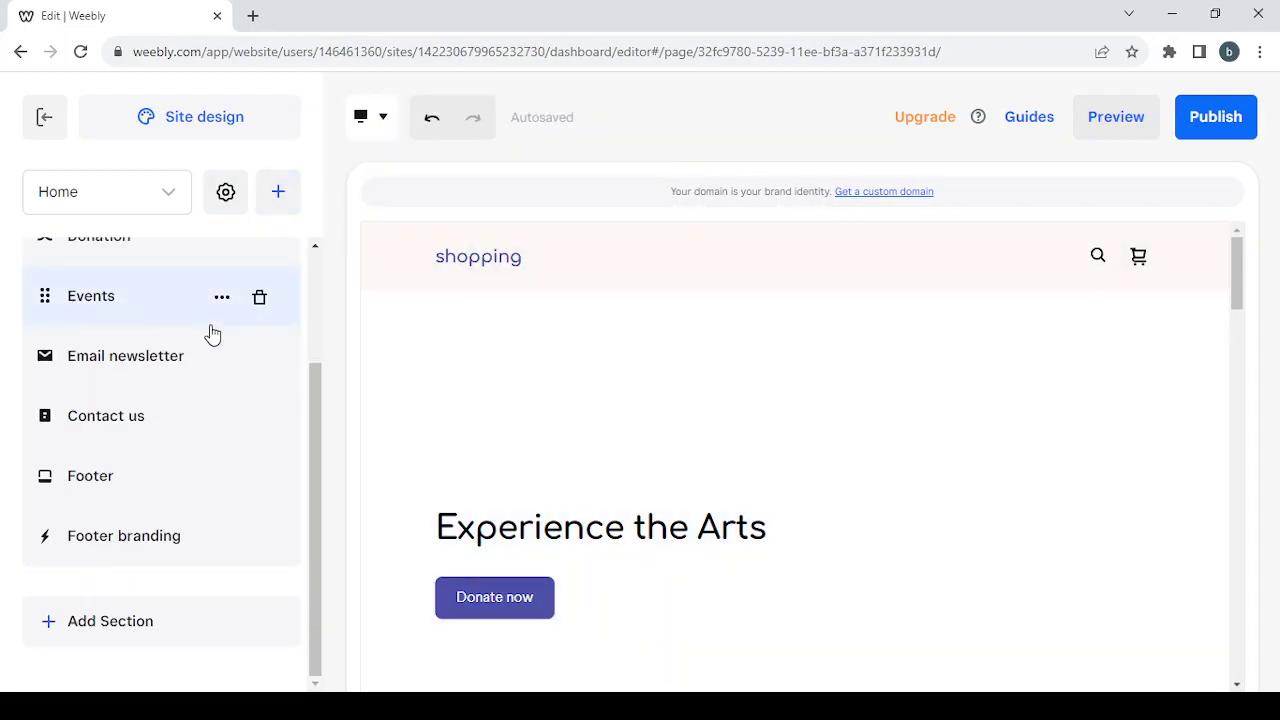
scroll(212, 334, "up", 3)
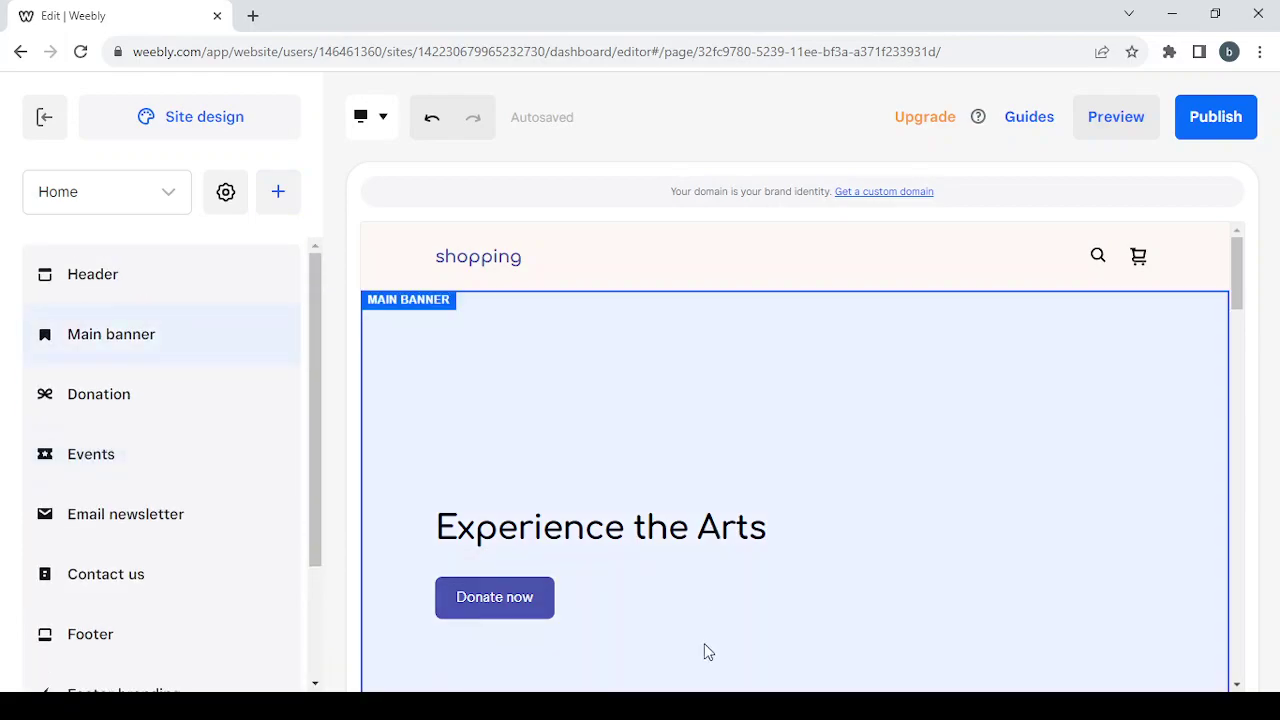